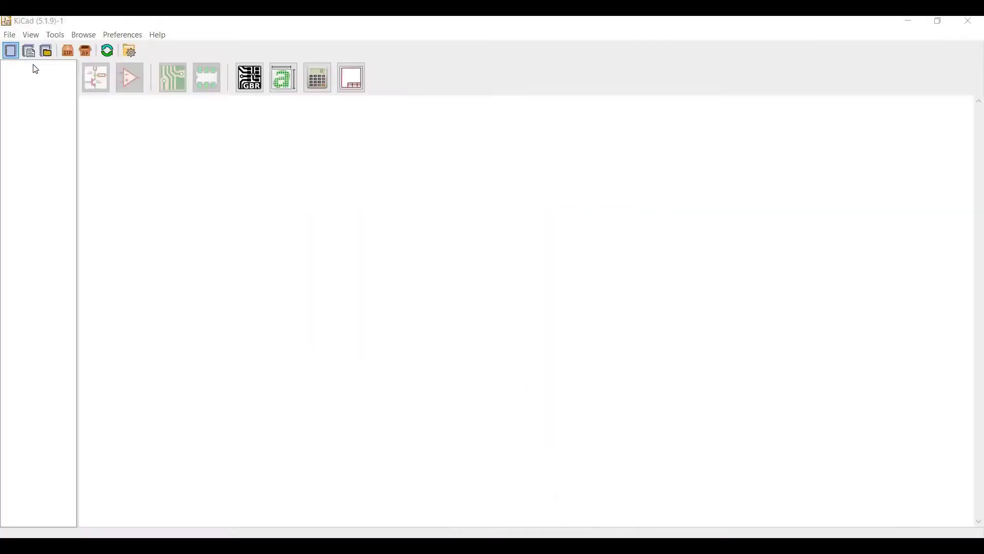
Step: Create and save a new KiCad project named Voltagedivider
{"action": "left_click", "coordinate": [11, 52]}
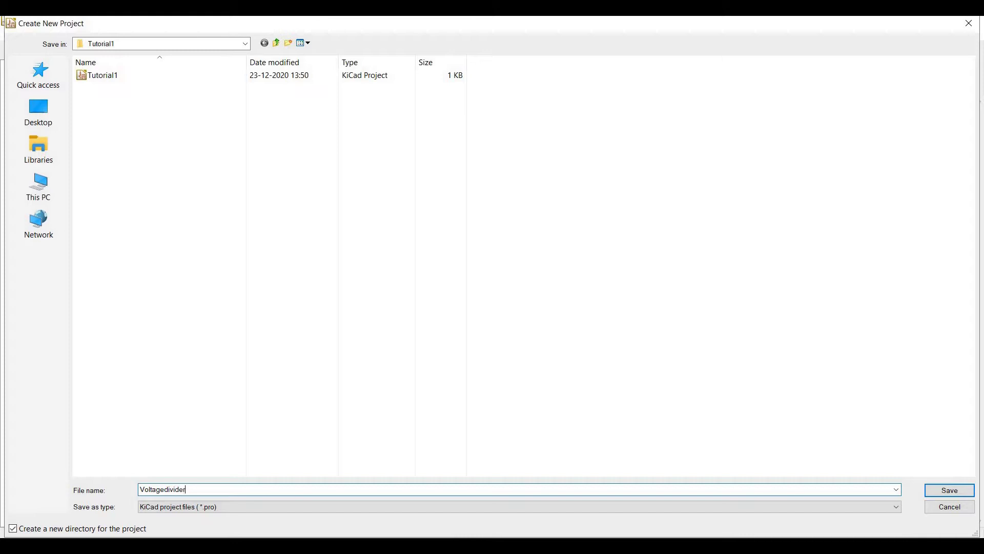
{"action": "left_click", "coordinate": [940, 493]}
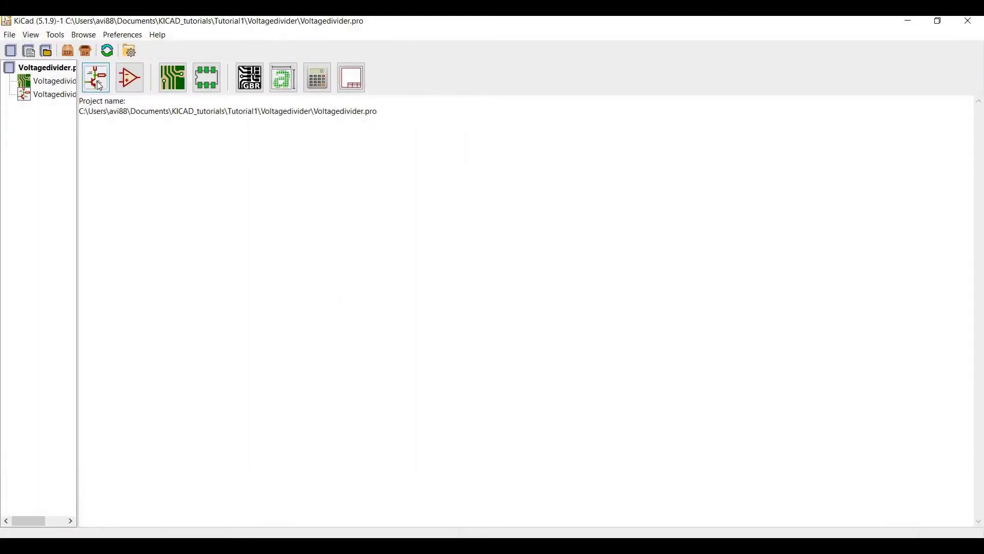
Step: Open the Voltagedivider schematic, zoom in twice and pan across the empty sheet
{"action": "left_click", "coordinate": [96, 82]}
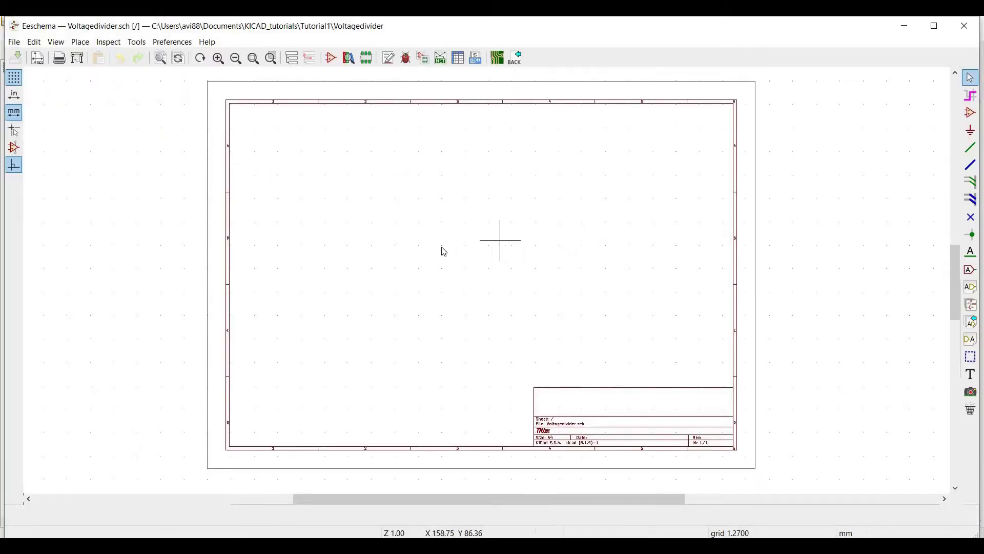
{"action": "left_click", "coordinate": [225, 67]}
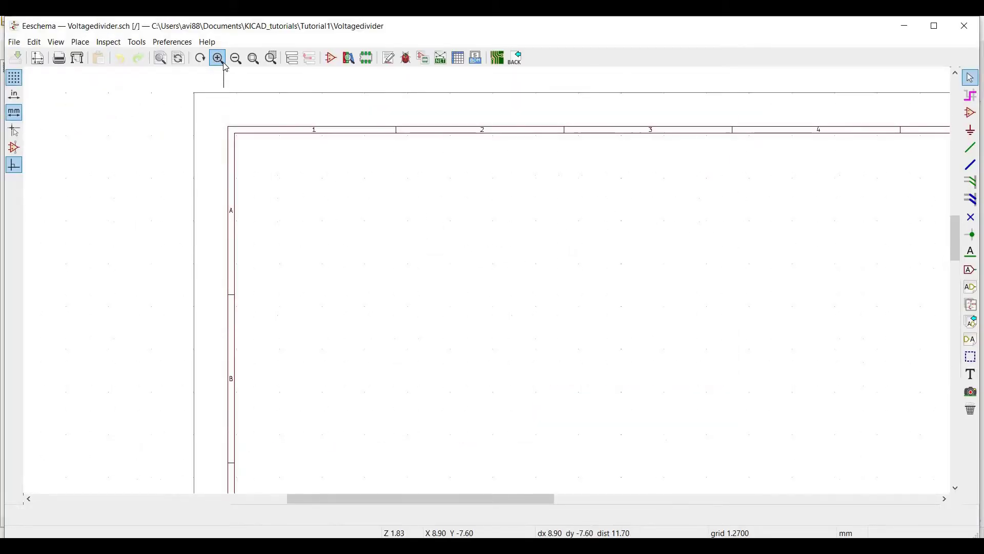
{"action": "left_click", "coordinate": [225, 67]}
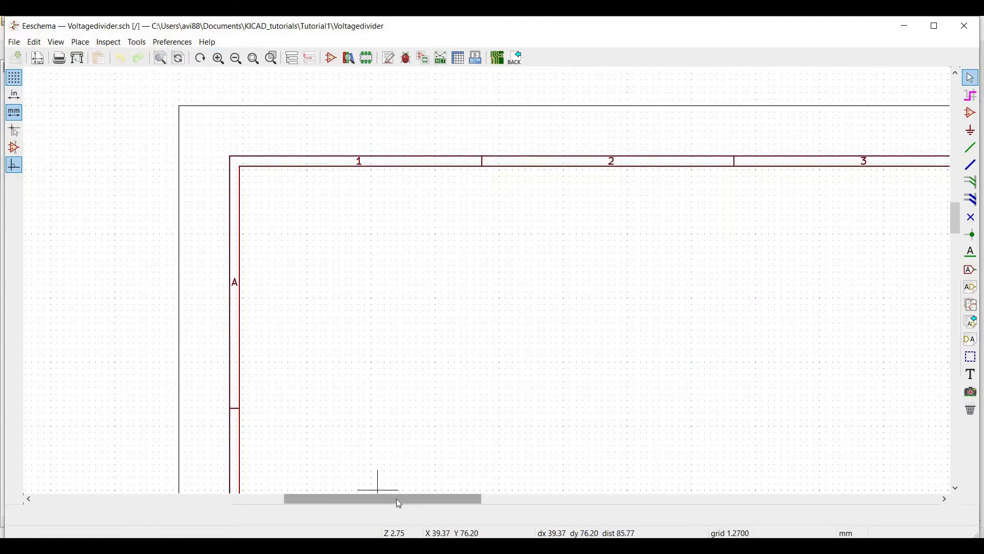
{"action": "left_click_drag", "start_coordinate": [435, 501], "coordinate": [513, 500]}
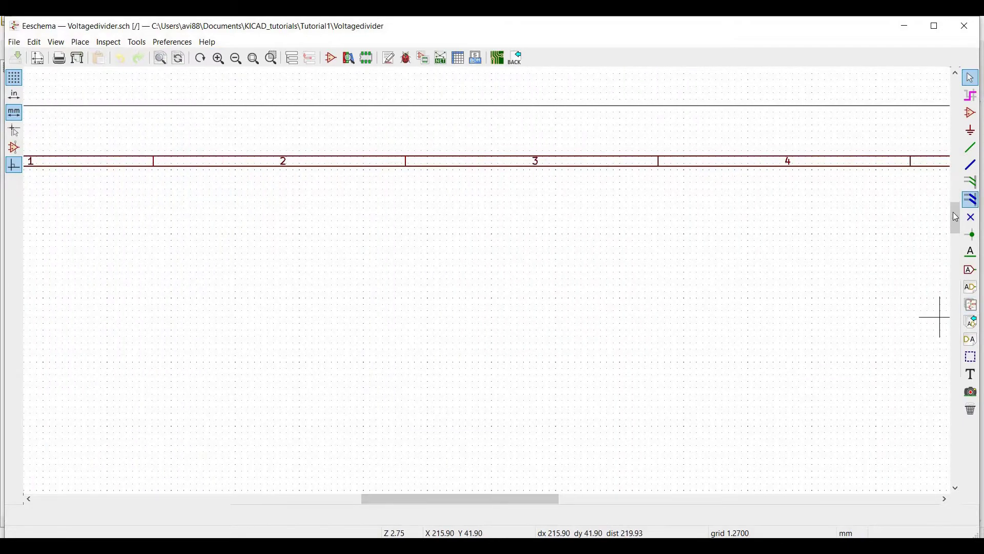
{"action": "left_click_drag", "start_coordinate": [956, 221], "coordinate": [956, 247]}
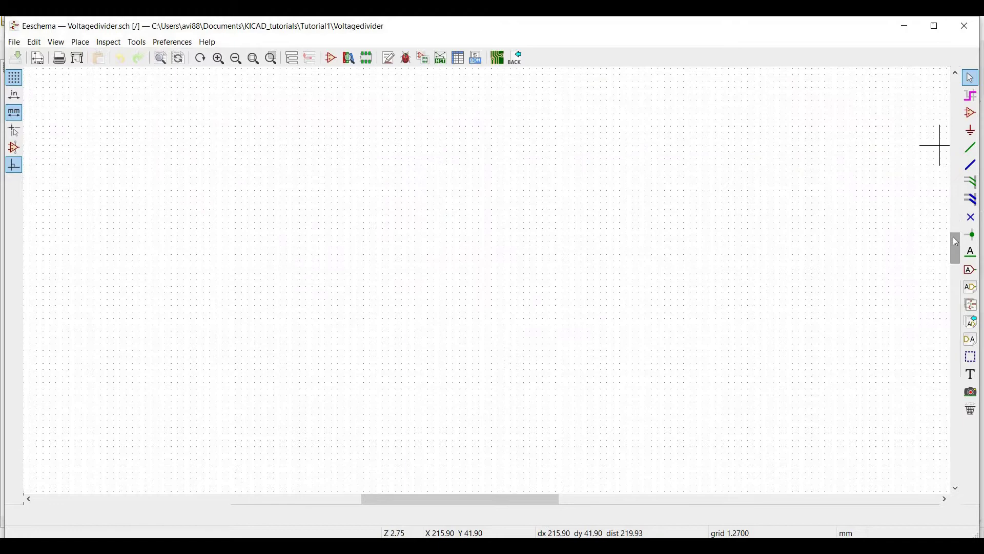
{"action": "left_click", "coordinate": [973, 116]}
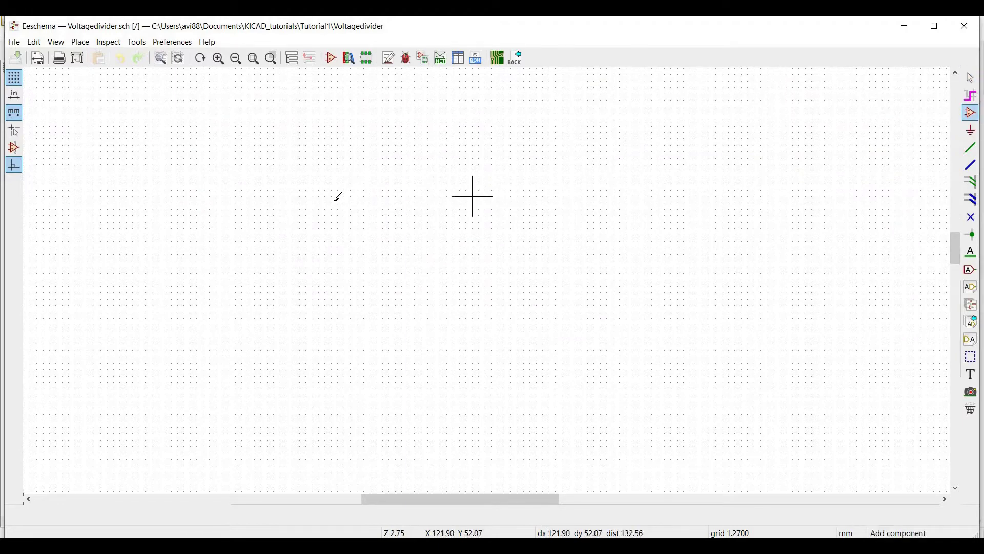
Step: Filter the symbol chooser for pspice and place the pspice resistor R on the sheet
{"action": "left_click", "coordinate": [396, 190]}
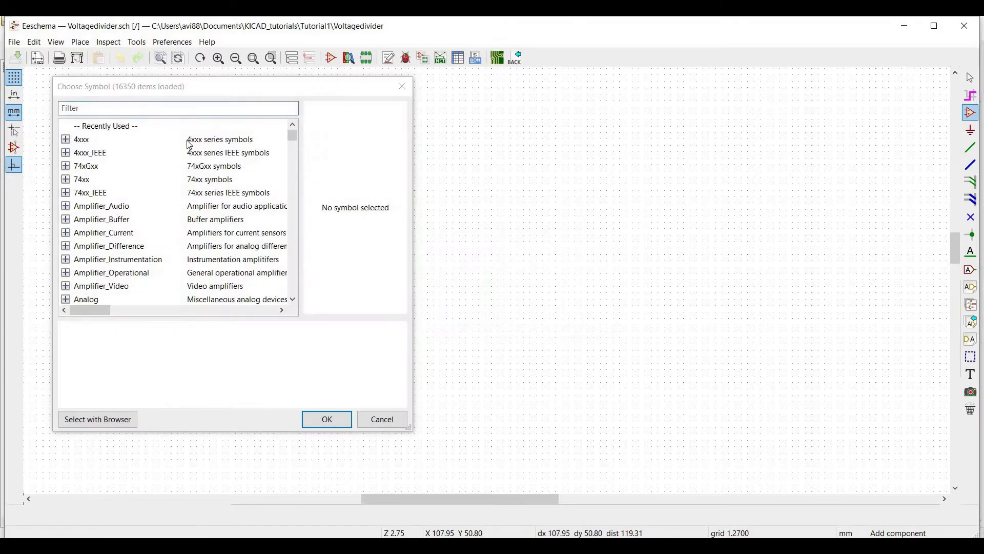
{"action": "left_click", "coordinate": [117, 109]}
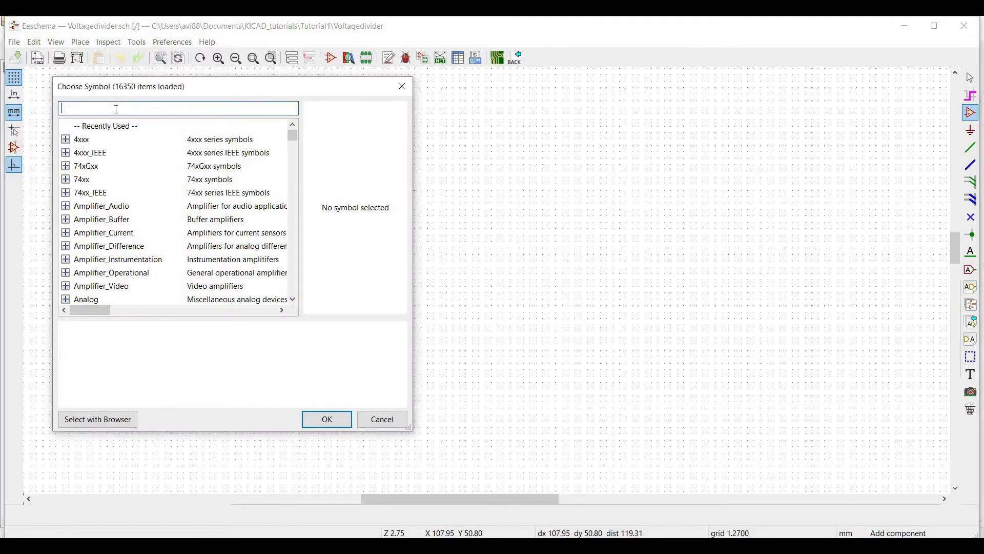
{"action": "type", "text": "psipe"}
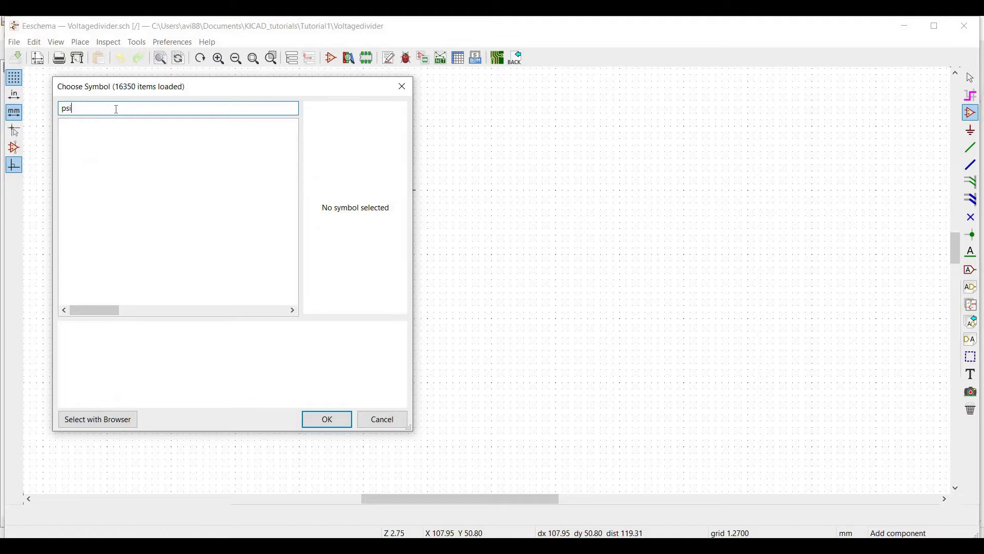
{"action": "key", "text": "BackSpace"}
{"action": "type", "text": "pice"}
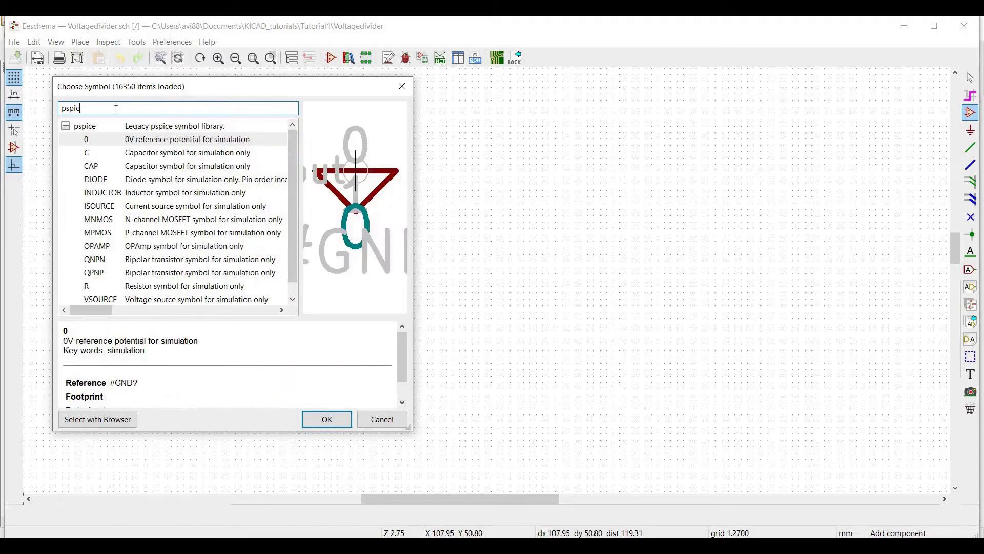
{"action": "left_click", "coordinate": [91, 286]}
{"action": "left_click", "coordinate": [325, 421]}
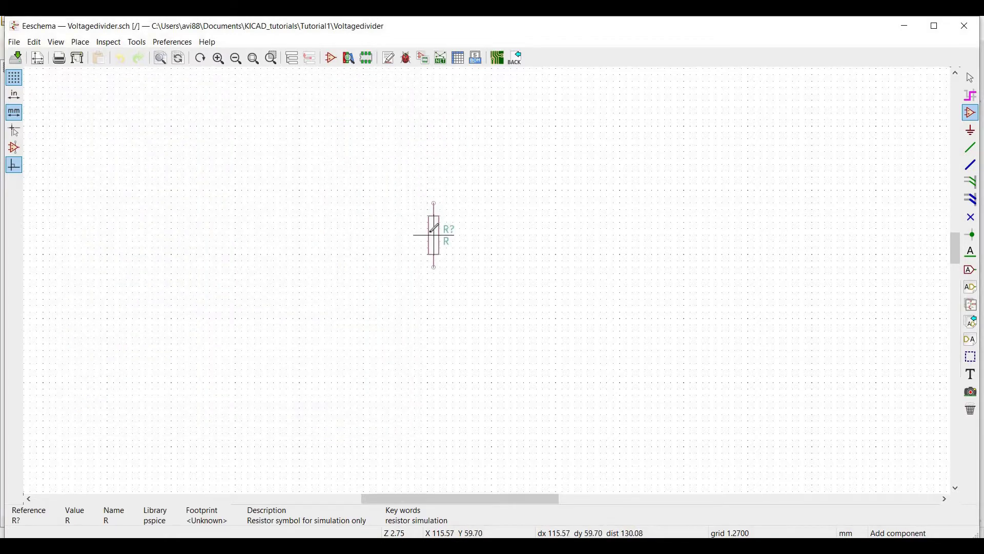
{"action": "left_click", "coordinate": [467, 229]}
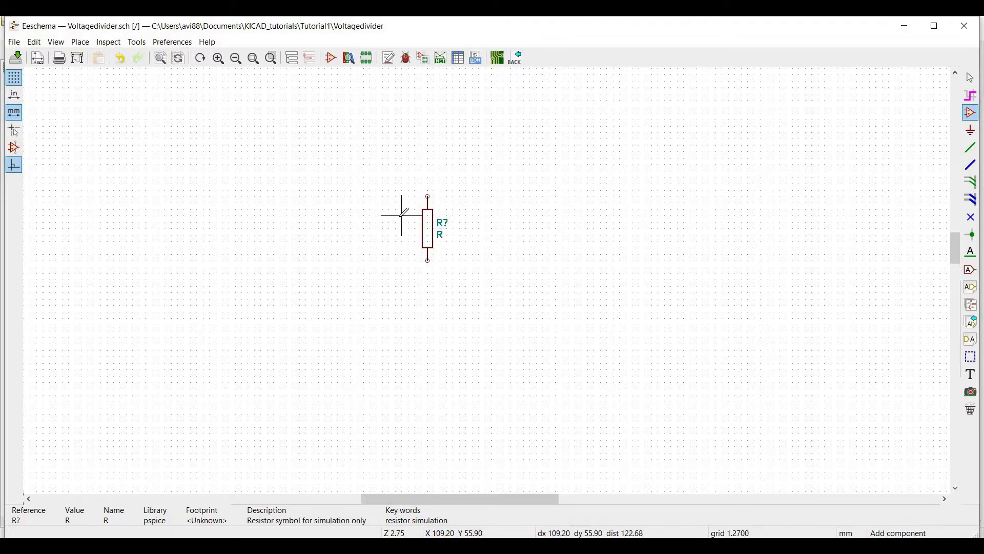
Step: Give the resistor reference R1, value 1k and +90 degree orientation
{"action": "key", "text": "Escape"}
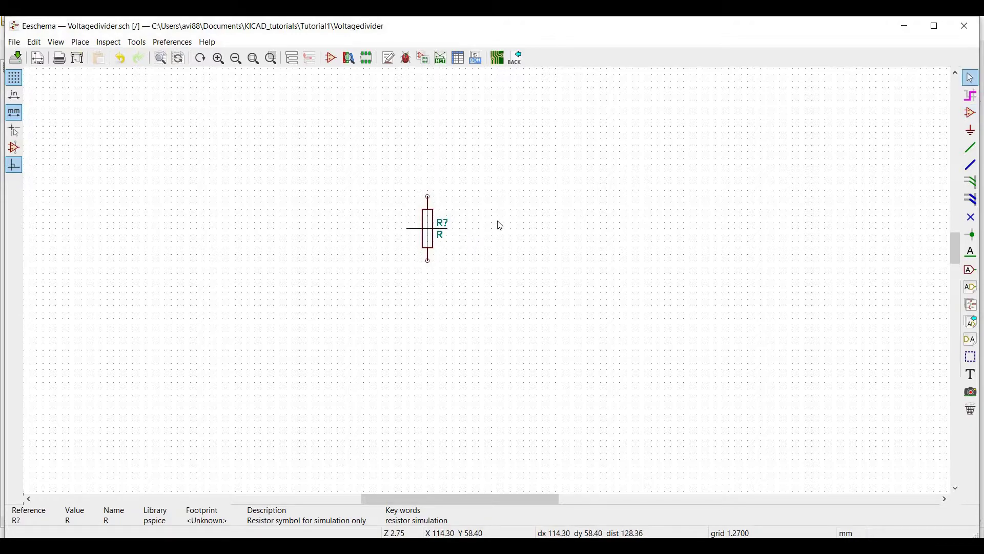
{"action": "key", "text": "e"}
{"action": "left_click", "coordinate": [342, 199]}
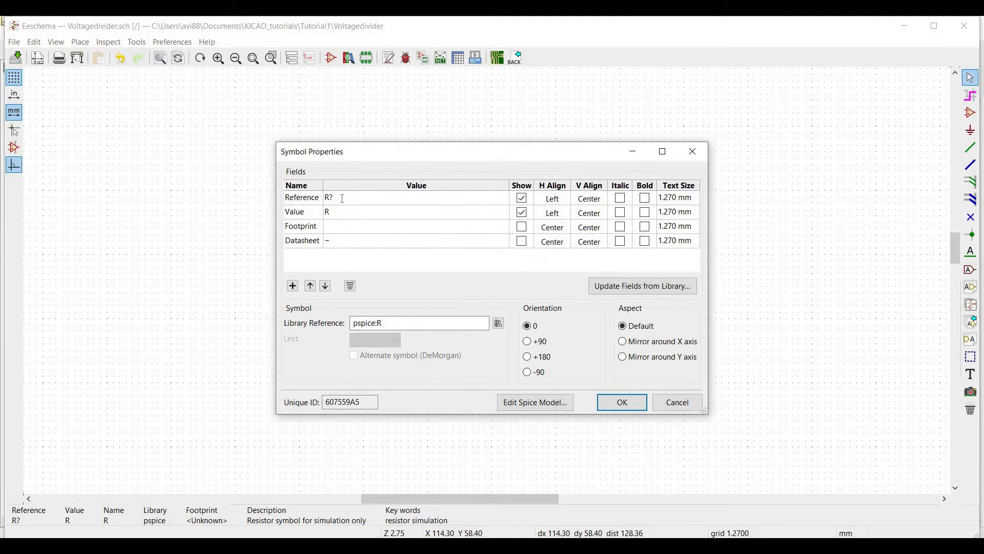
{"action": "key", "text": "BackSpace"}
{"action": "type", "text": "1"}
{"action": "left_click", "coordinate": [336, 210]}
{"action": "type", "text": "1k"}
{"action": "left_click", "coordinate": [527, 341]}
{"action": "left_click", "coordinate": [617, 404]}
{"action": "left_click", "coordinate": [972, 112]}
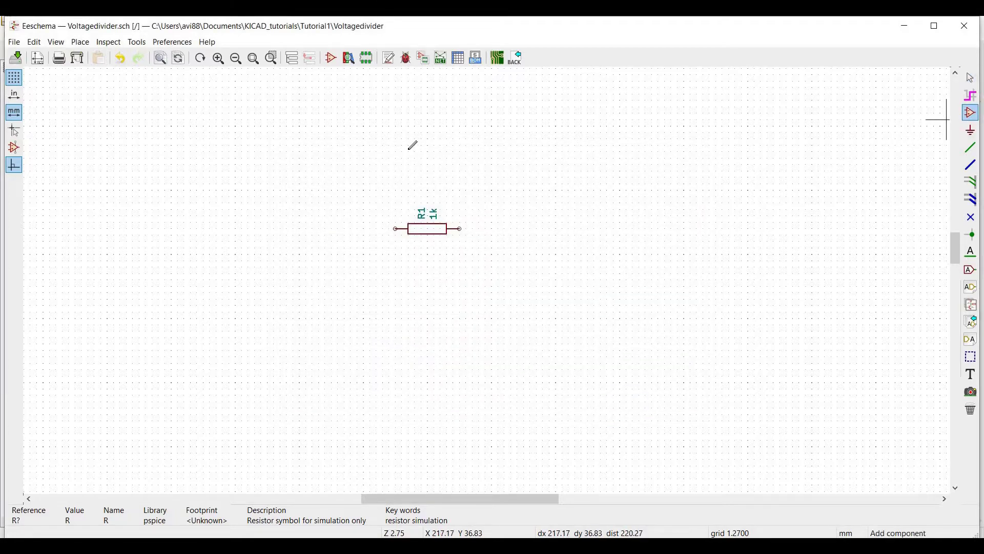
Step: Place a second resistor R from Recently Used, vertical, lower right of R1
{"action": "left_click", "coordinate": [504, 267]}
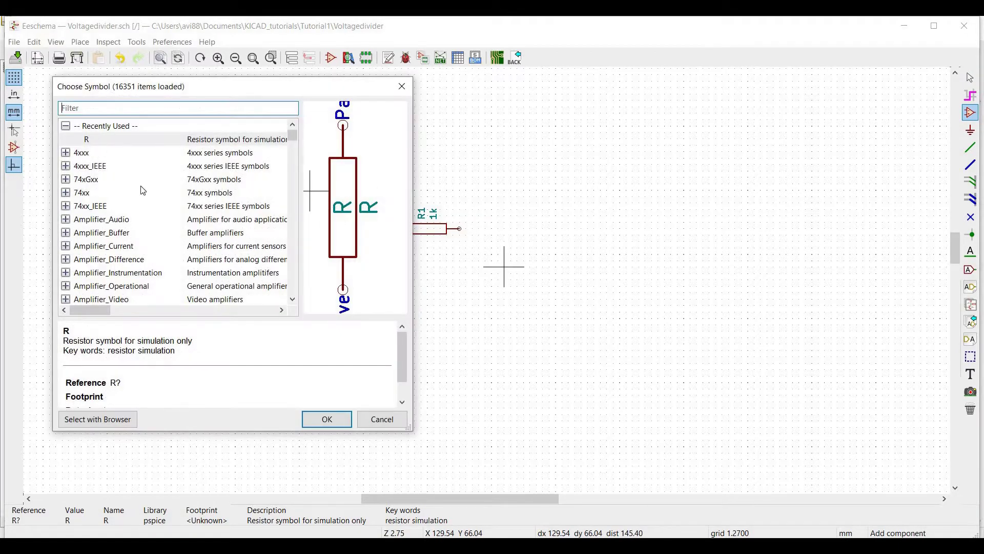
{"action": "left_click", "coordinate": [133, 139]}
{"action": "key", "text": "Return"}
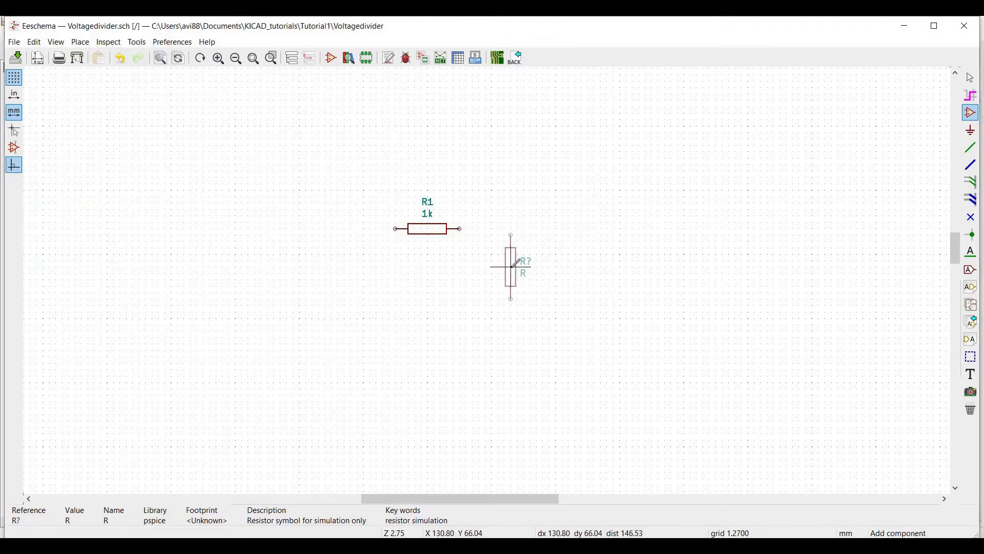
{"action": "left_click", "coordinate": [518, 265]}
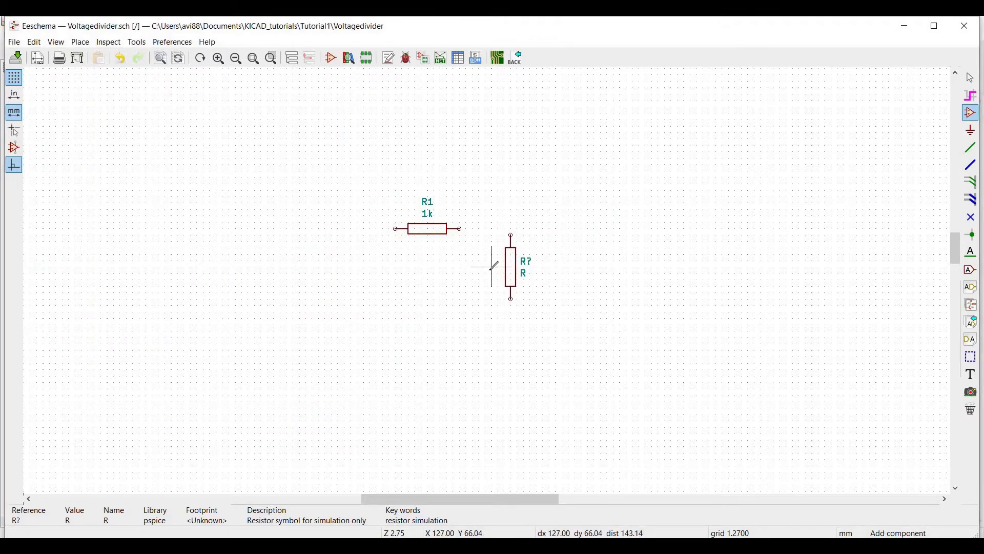
{"action": "key", "text": "Escape"}
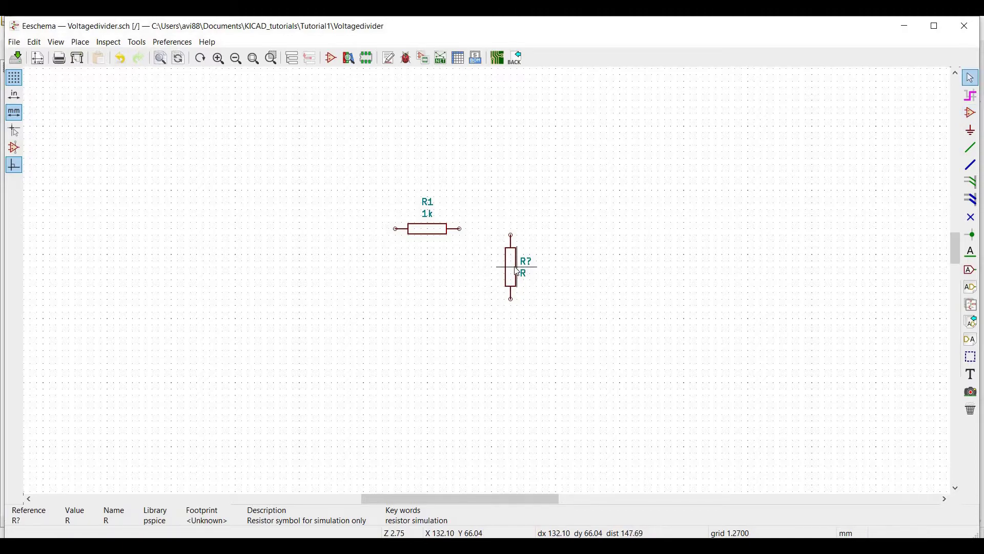
Step: Set the second resistor's reference to R2 and its value to 2k
{"action": "double_click", "coordinate": [517, 271]}
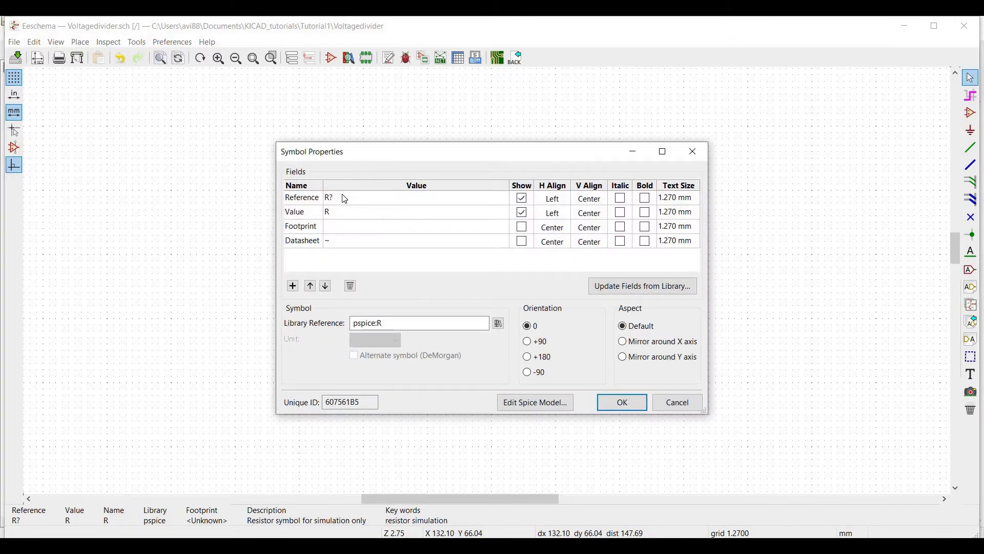
{"action": "left_click", "coordinate": [345, 199]}
{"action": "key", "text": "BackSpace"}
{"action": "key", "text": "Tab"}
{"action": "left_click", "coordinate": [337, 213]}
{"action": "type", "text": "2k"}
{"action": "left_click", "coordinate": [609, 402]}
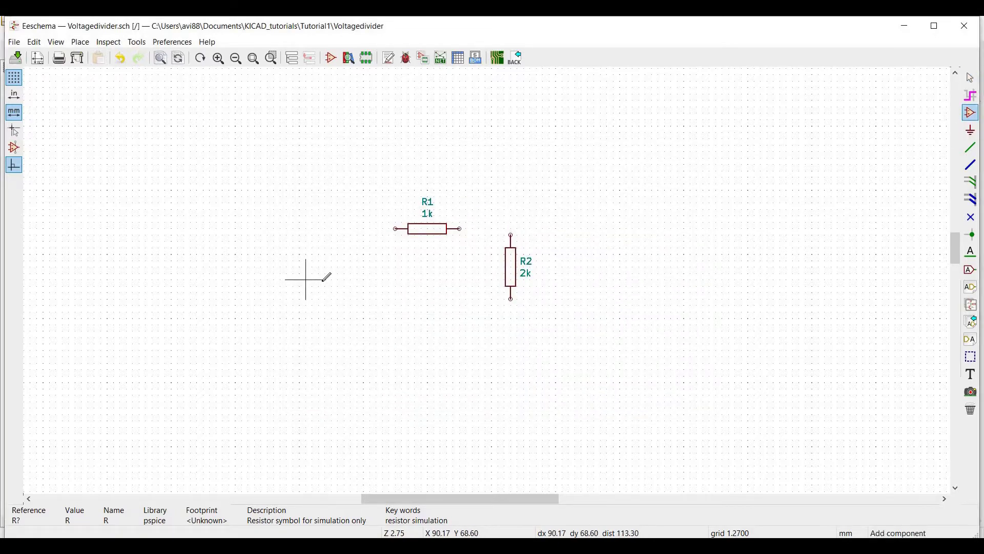
Step: Place a pspice VSOURCE voltage source to the left of R1 and R2
{"action": "left_click", "coordinate": [267, 309]}
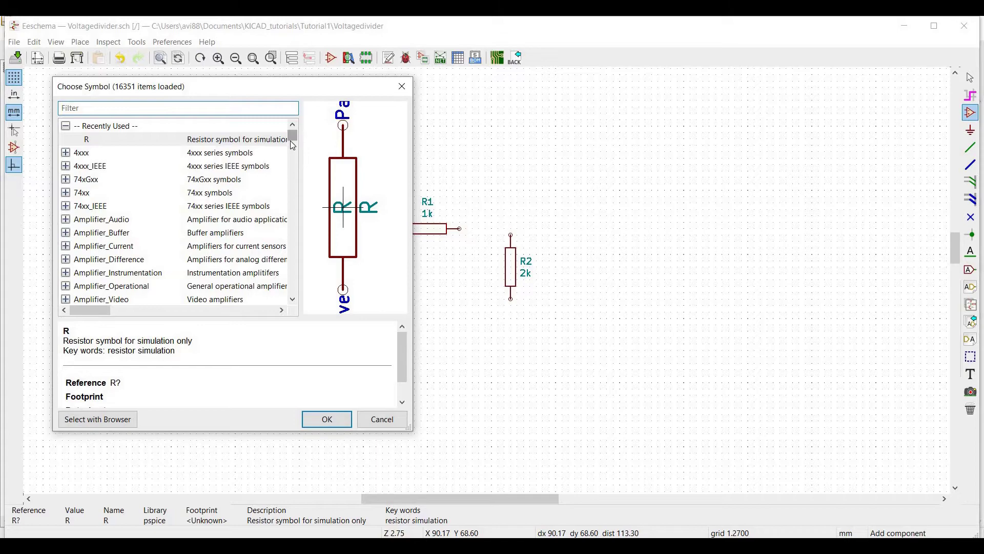
{"action": "type", "text": "pspi"}
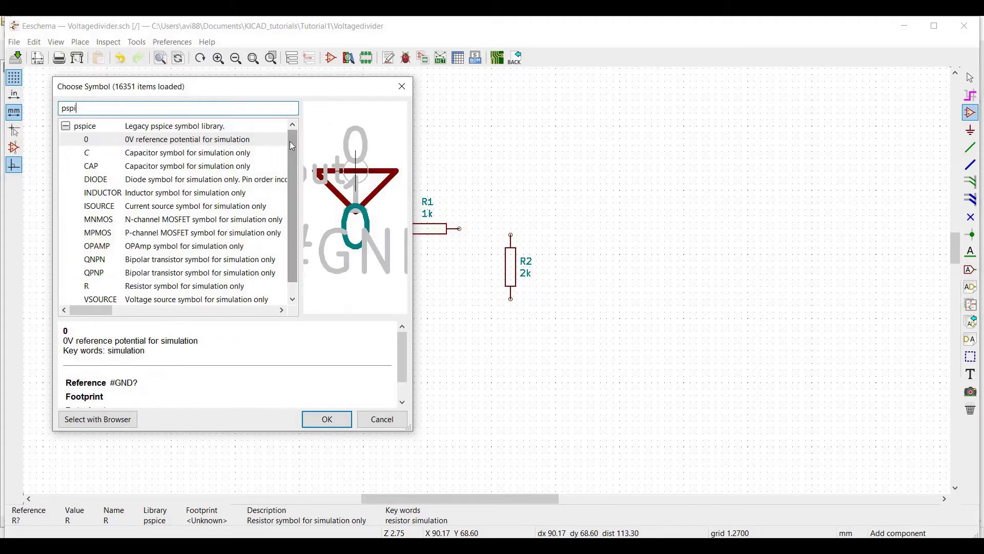
{"action": "left_click", "coordinate": [101, 299]}
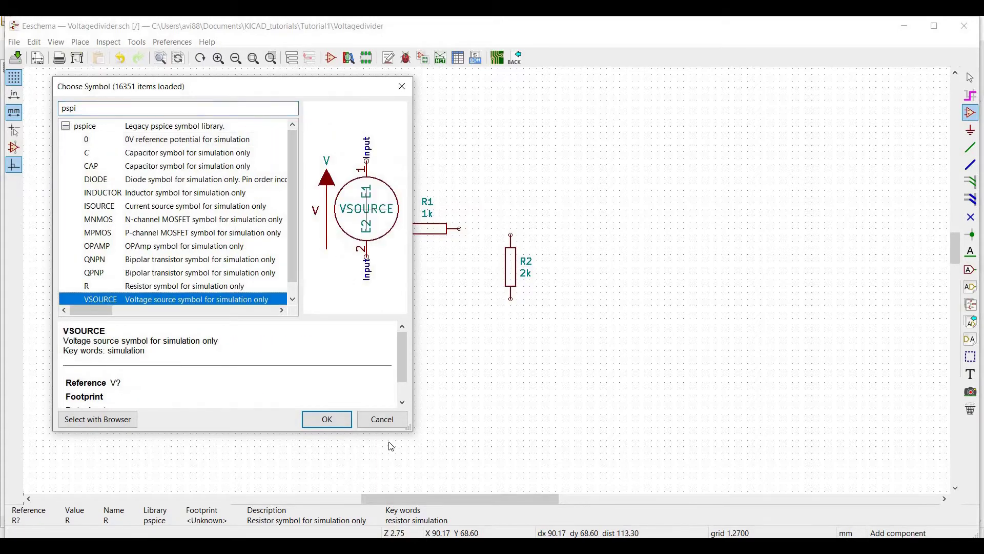
{"action": "left_click", "coordinate": [334, 422]}
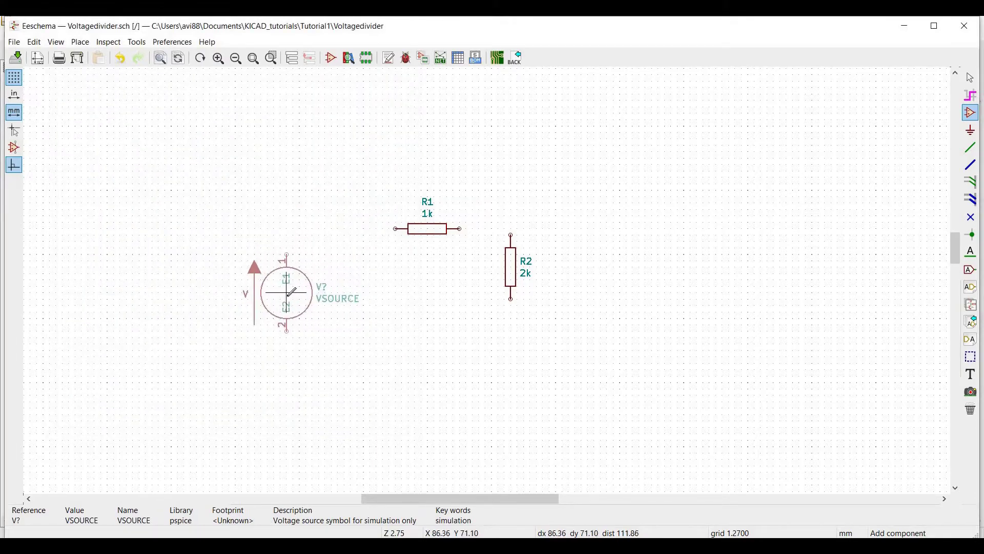
{"action": "left_click", "coordinate": [287, 299]}
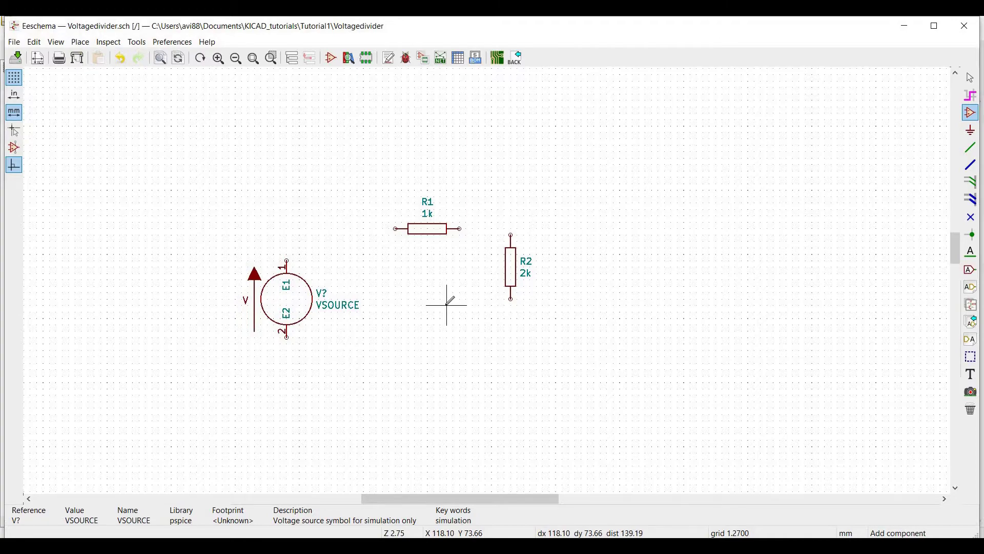
{"action": "key", "text": "Escape"}
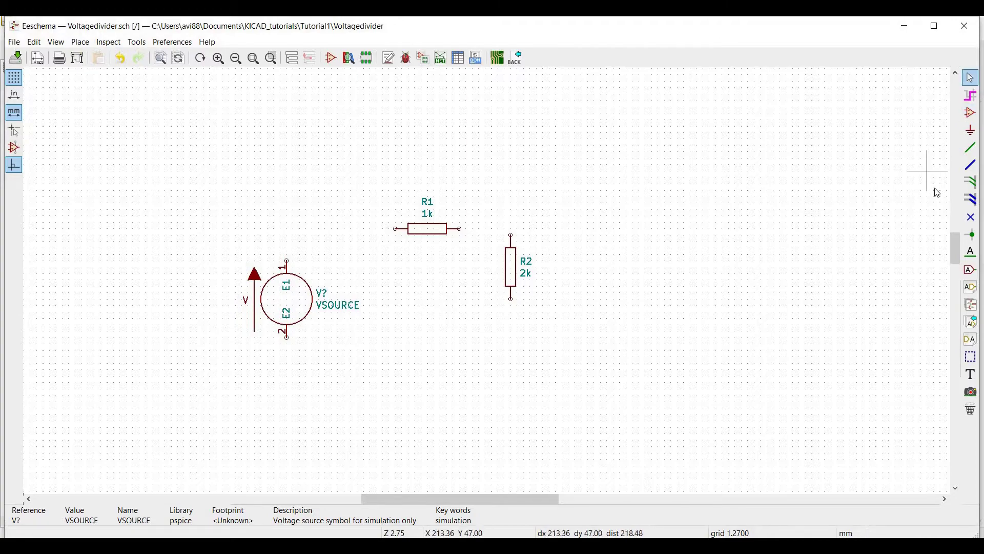
Step: Add a global label named Vin just above the voltage source's top pin
{"action": "left_click", "coordinate": [971, 269]}
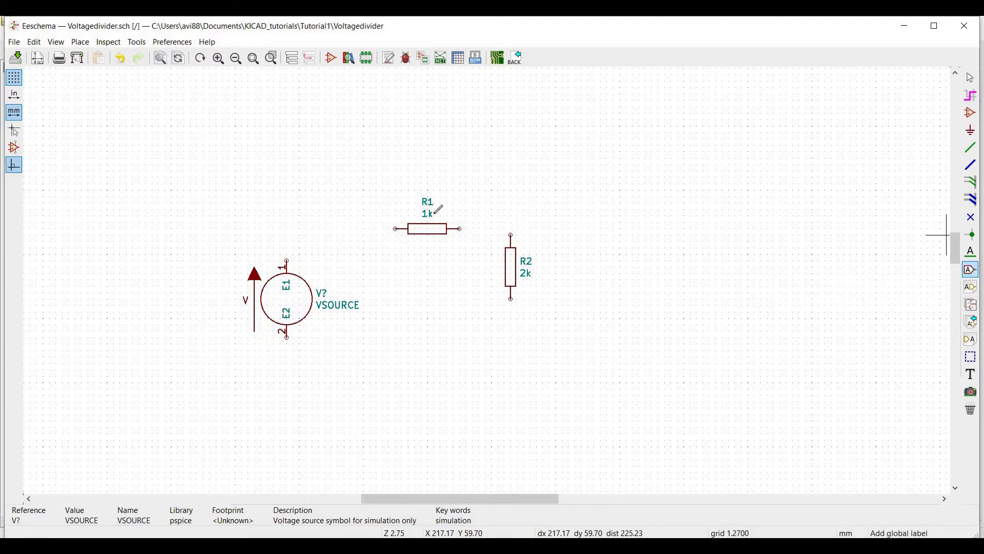
{"action": "left_click", "coordinate": [291, 234]}
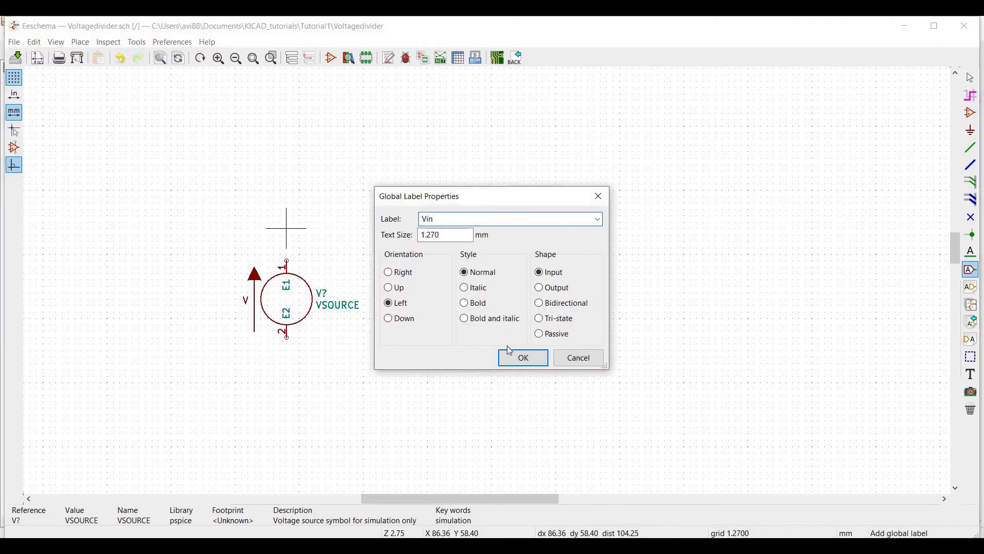
{"action": "left_click", "coordinate": [514, 361]}
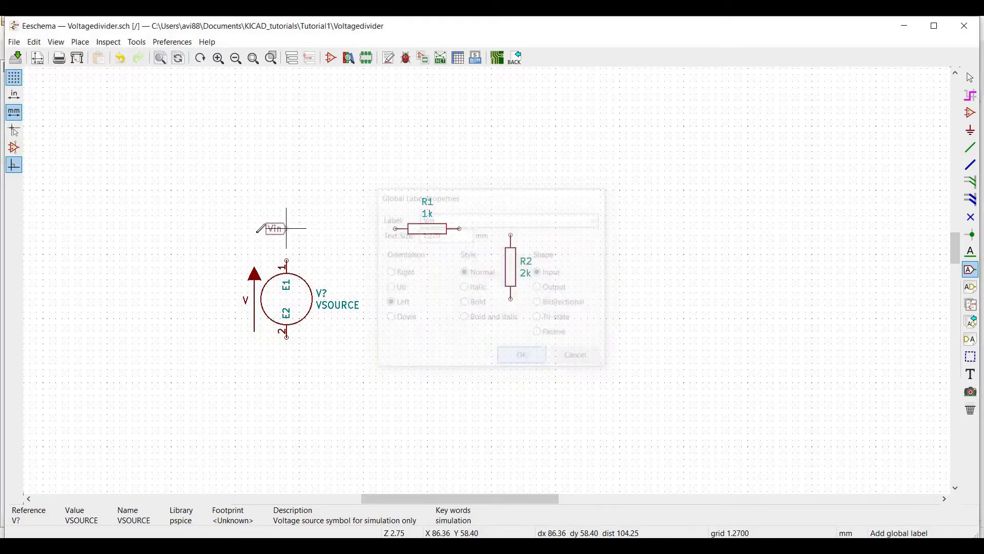
{"action": "left_click", "coordinate": [287, 235]}
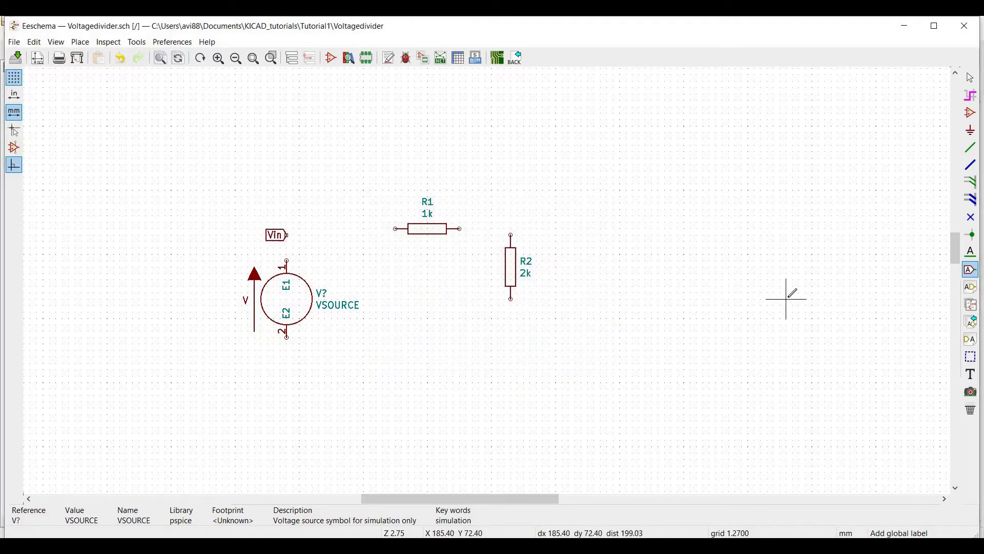
{"action": "key", "text": "Escape"}
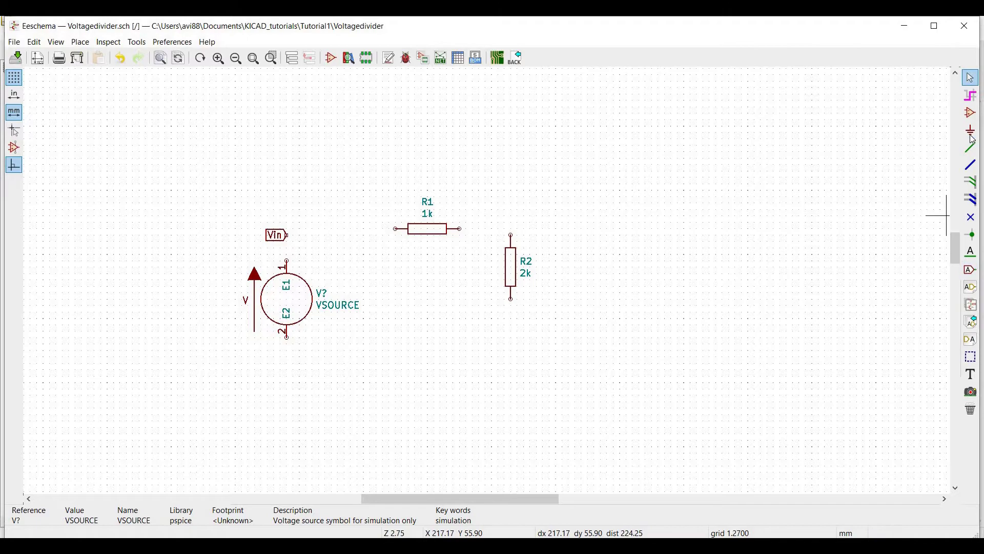
{"action": "left_click", "coordinate": [971, 132]}
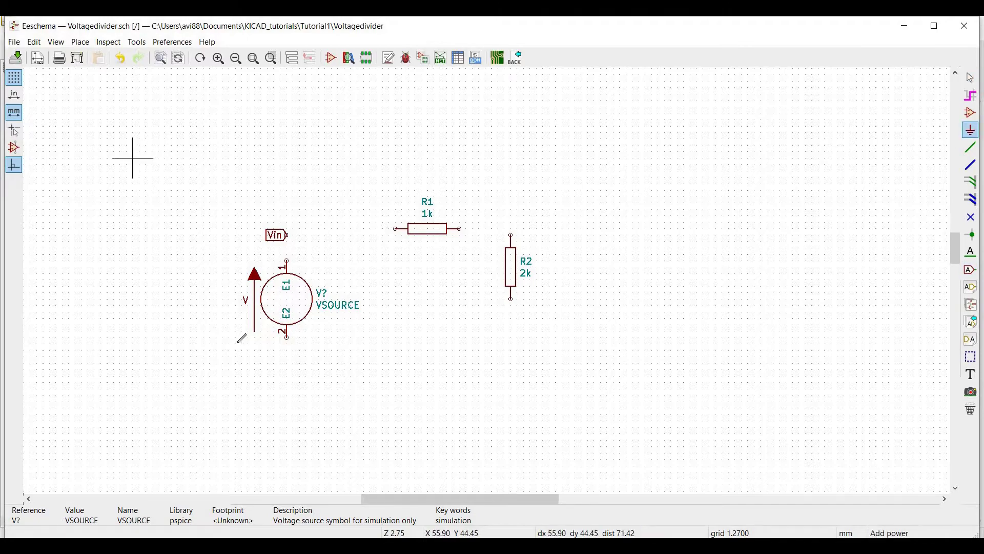
Step: Place a GND ground symbol below the voltage source's pin 2
{"action": "left_click", "coordinate": [287, 363]}
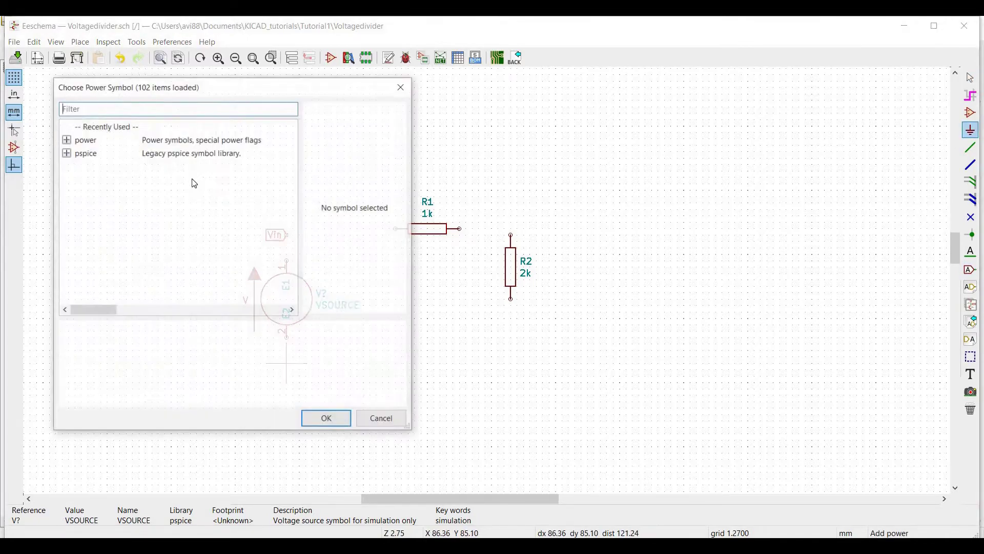
{"action": "left_click", "coordinate": [66, 140]}
{"action": "left_click_drag", "start_coordinate": [294, 146], "coordinate": [297, 239]}
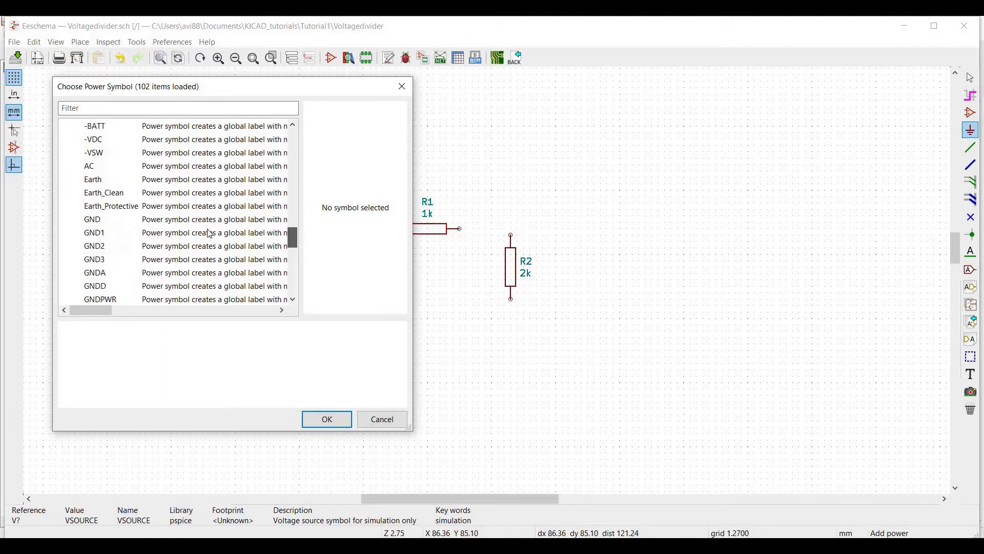
{"action": "double_click", "coordinate": [95, 221]}
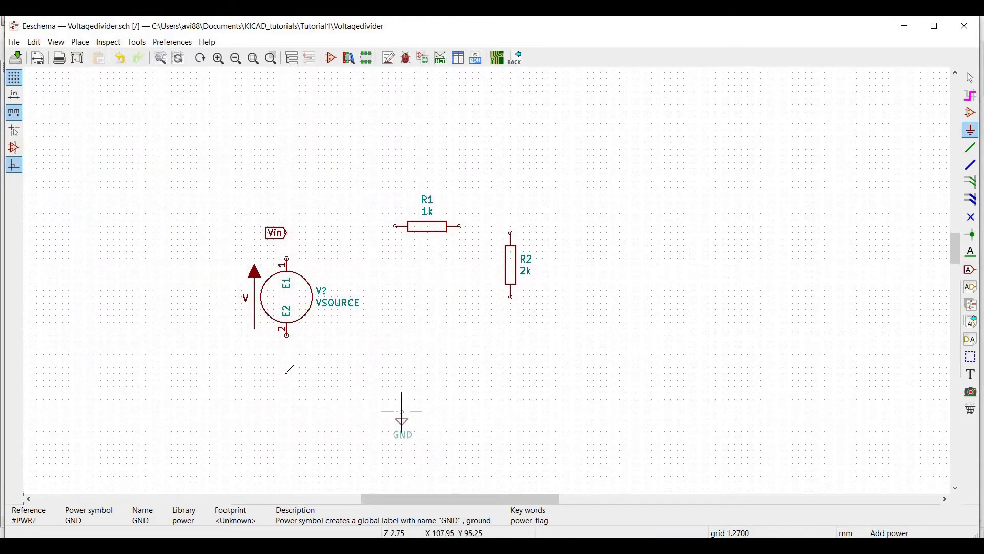
{"action": "left_click", "coordinate": [287, 338]}
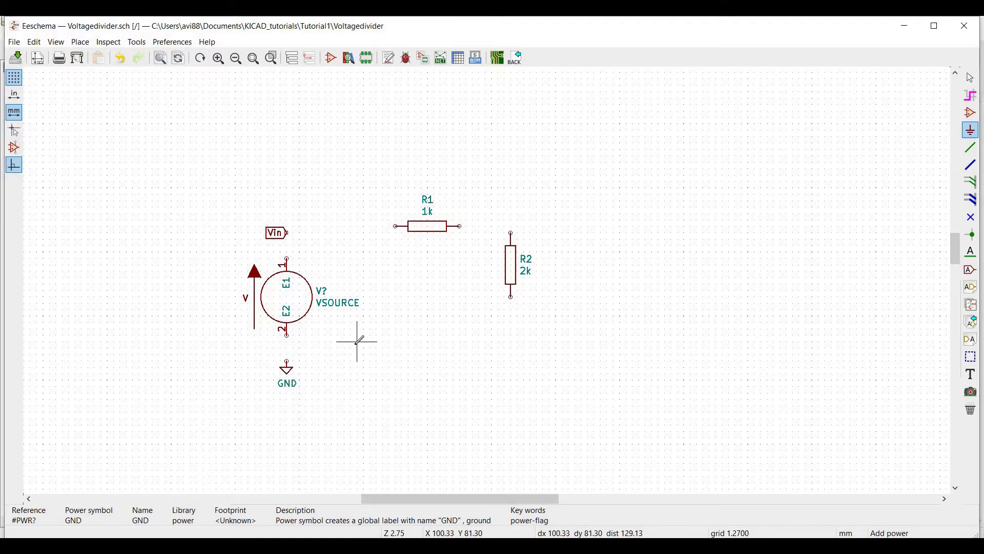
{"action": "key", "text": "Escape"}
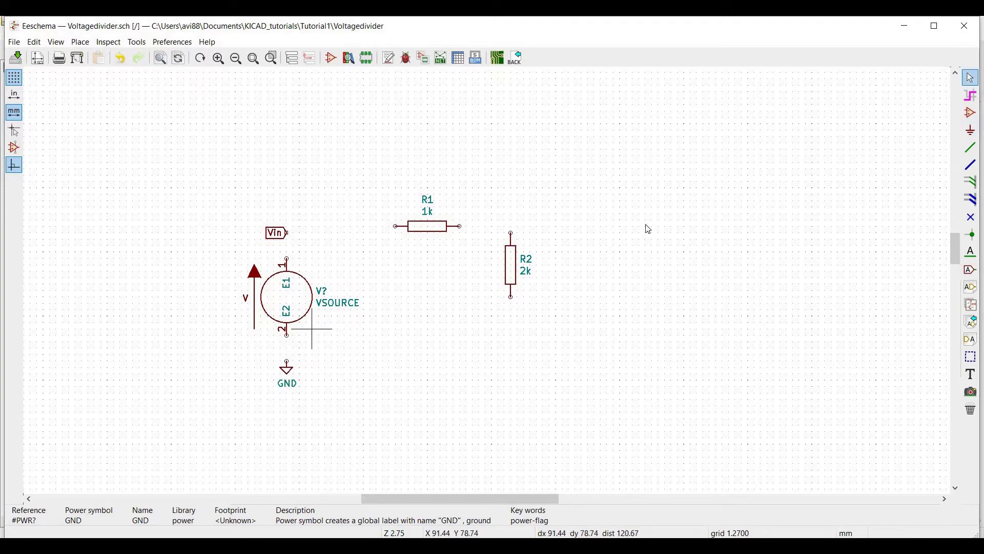
Step: Wire the Vin label to source pin 1 and pin 2 down to GND
{"action": "left_click", "coordinate": [969, 148]}
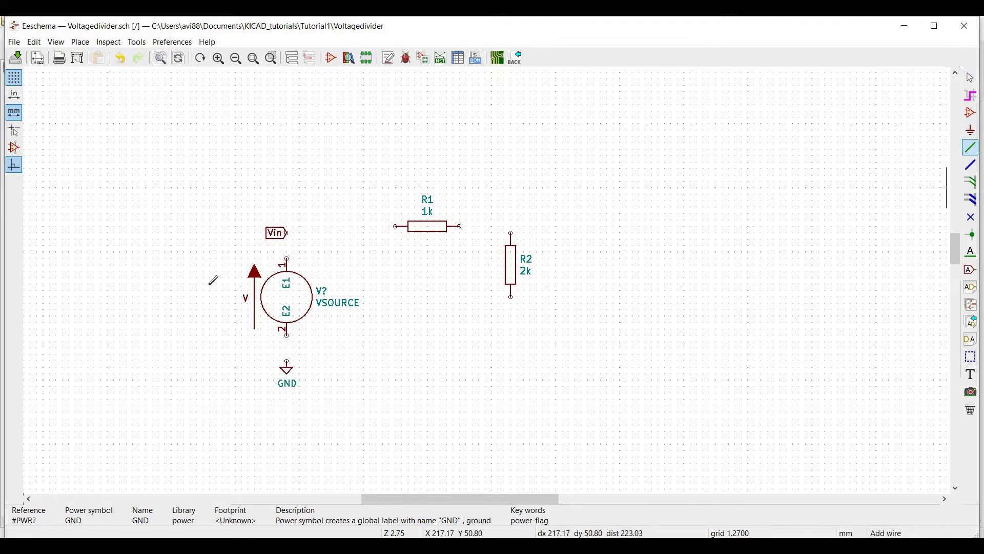
{"action": "left_click", "coordinate": [287, 232]}
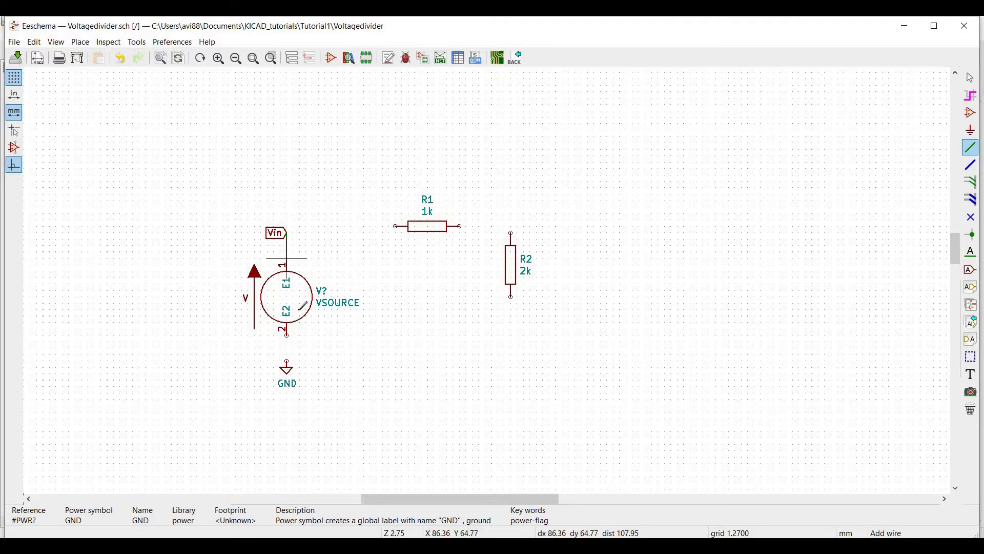
{"action": "left_click", "coordinate": [287, 263]}
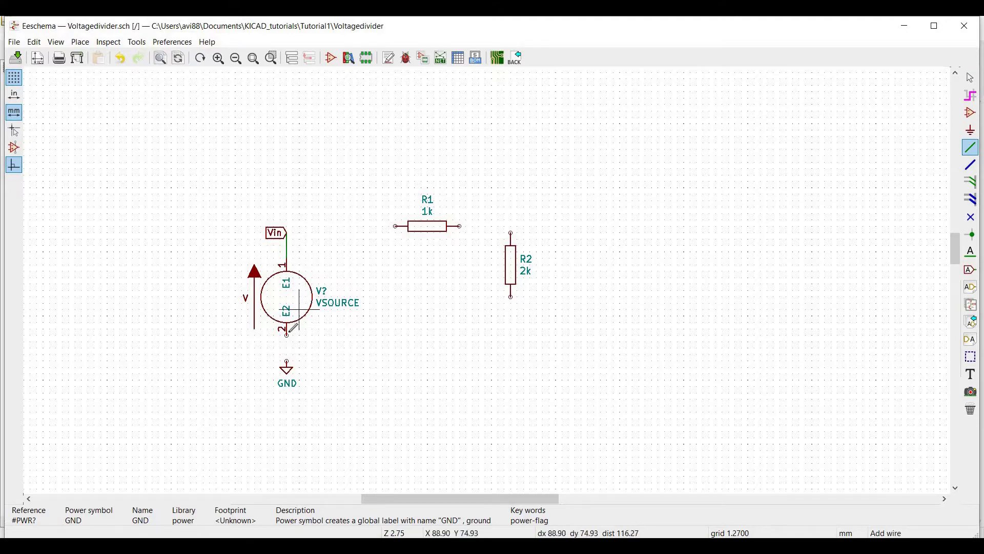
{"action": "left_click", "coordinate": [287, 361]}
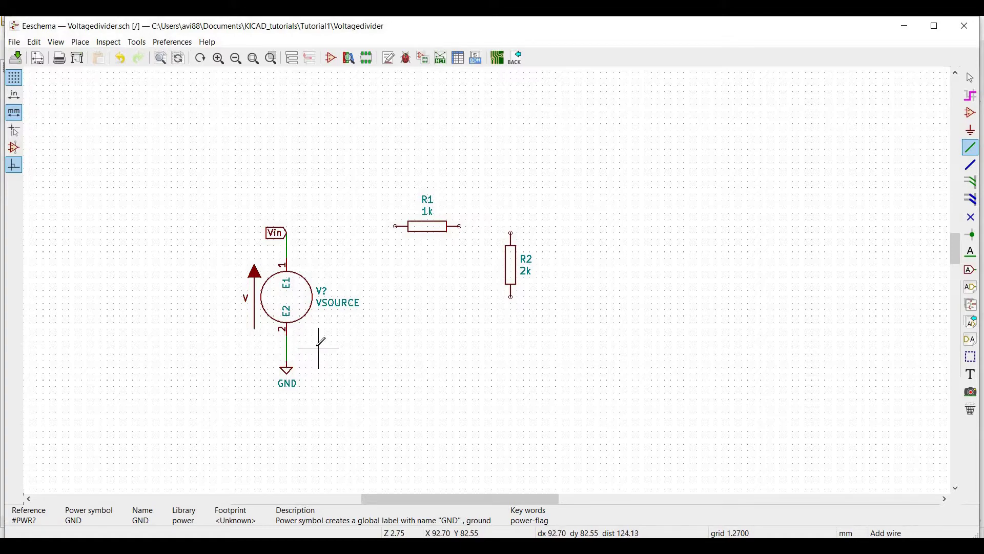
{"action": "key", "text": "Escape"}
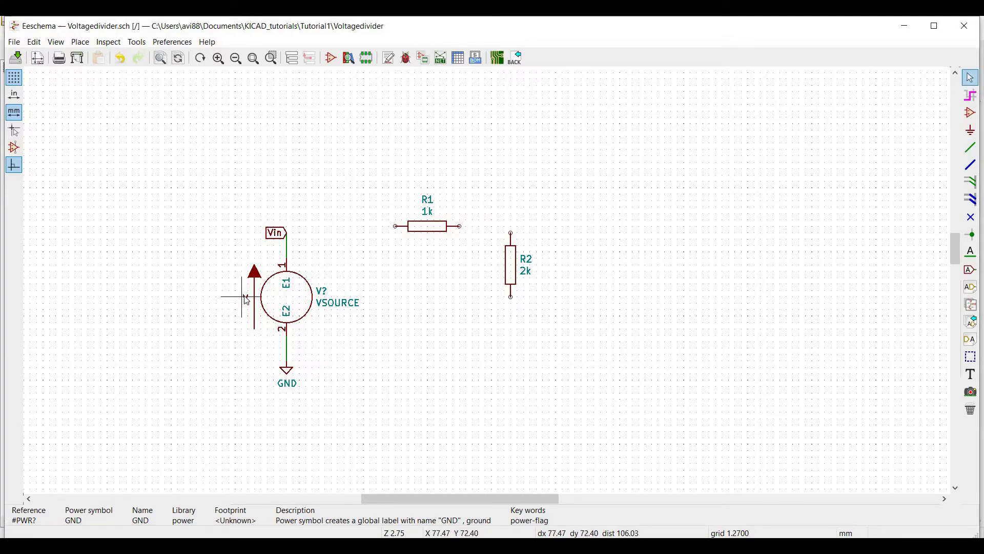
Step: Change the V1 voltage source's Value field to 0
{"action": "double_click", "coordinate": [308, 314]}
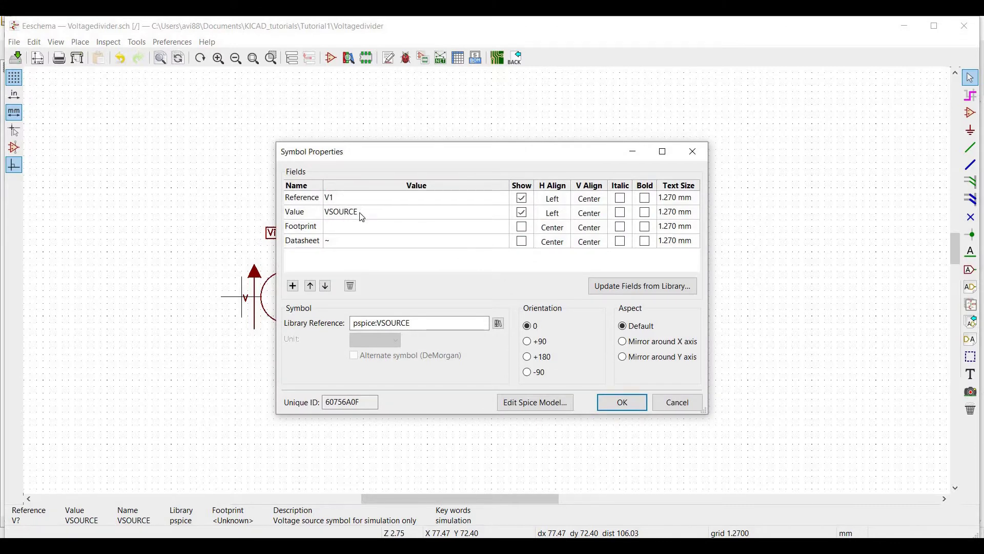
{"action": "left_click", "coordinate": [363, 215]}
{"action": "type", "text": "0"}
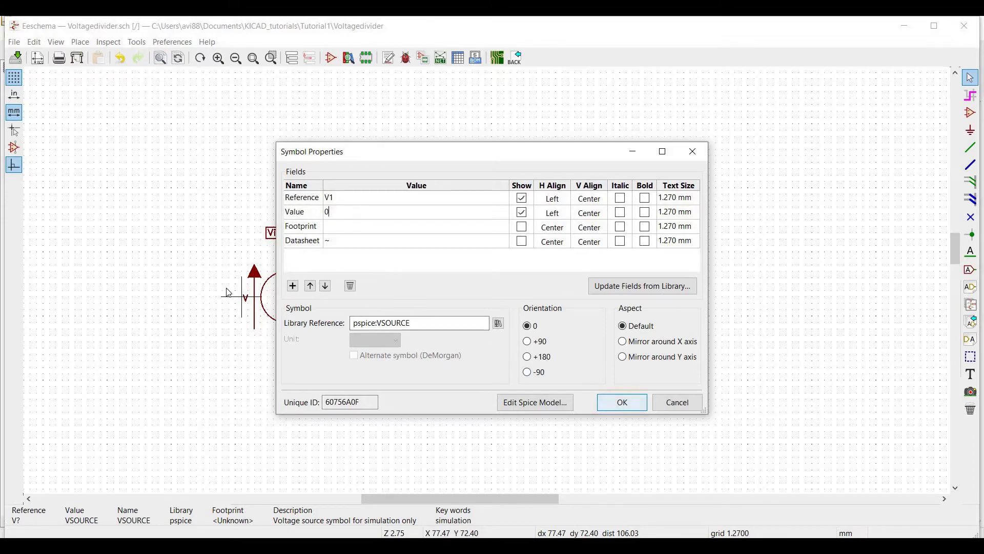
{"action": "key", "text": "Return"}
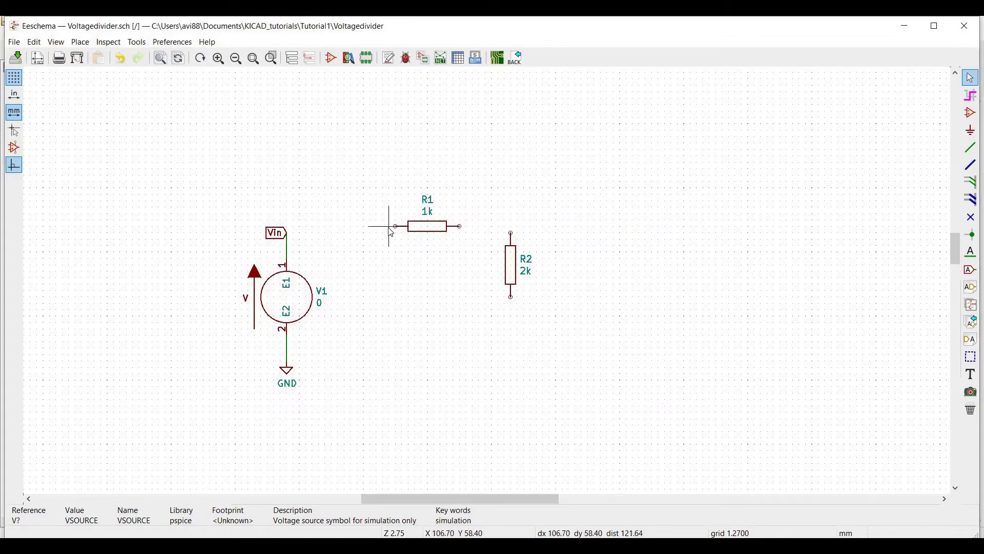
Step: Place a second GND symbol below R2
{"action": "left_click", "coordinate": [970, 165]}
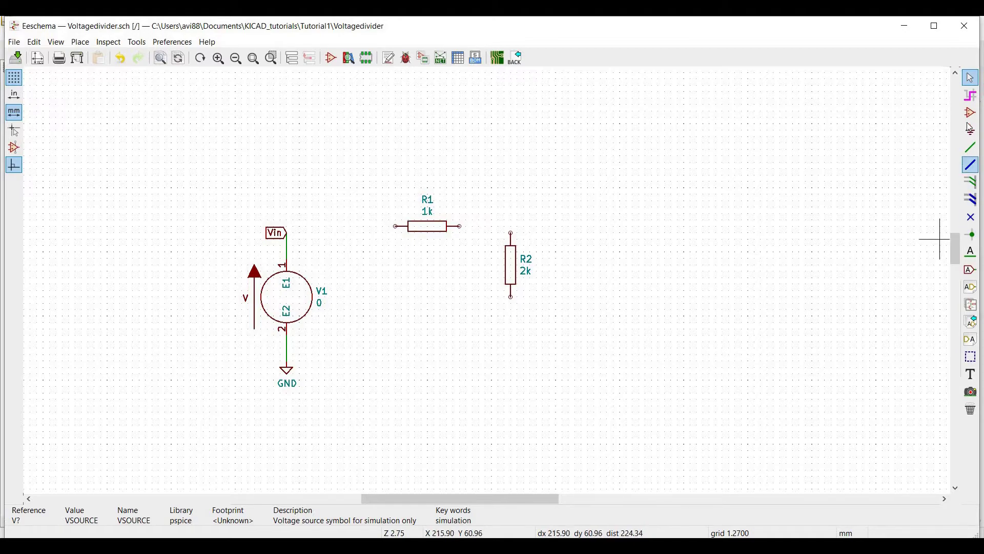
{"action": "left_click", "coordinate": [969, 130]}
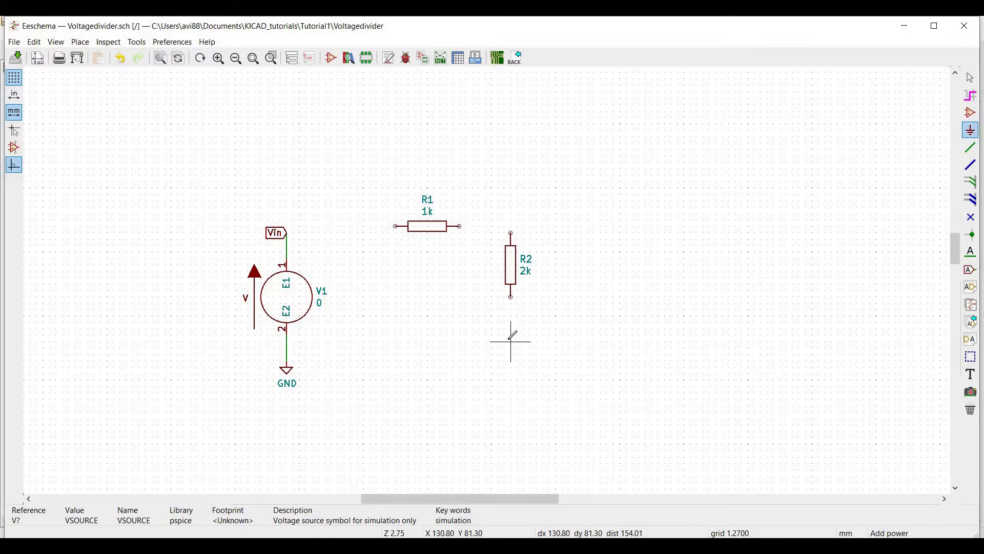
{"action": "left_click", "coordinate": [458, 318]}
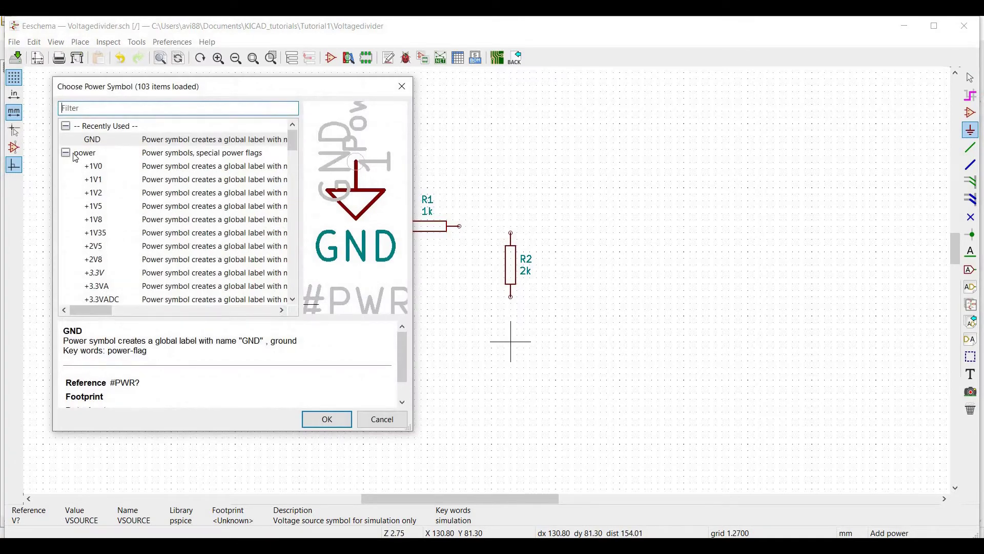
{"action": "left_click", "coordinate": [95, 143]}
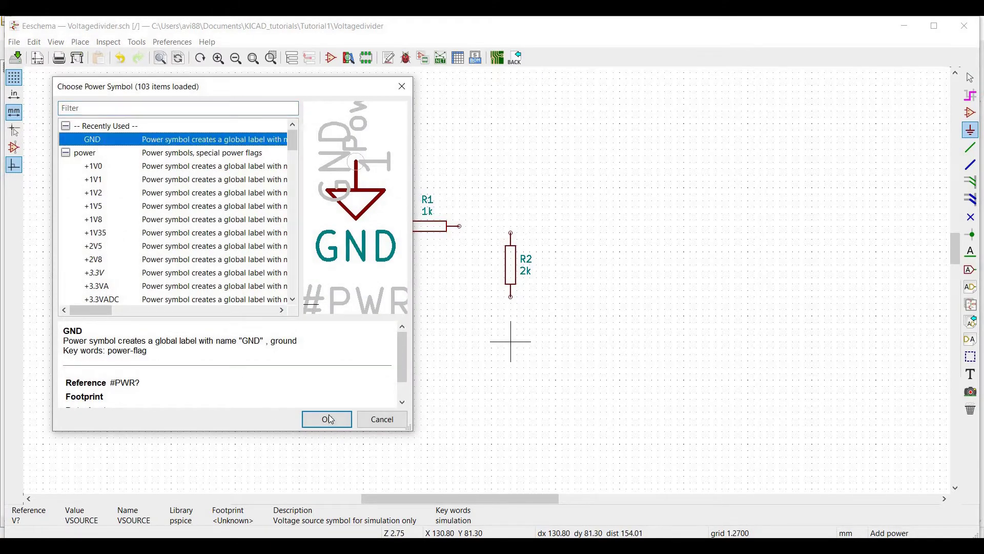
{"action": "key", "text": "Return"}
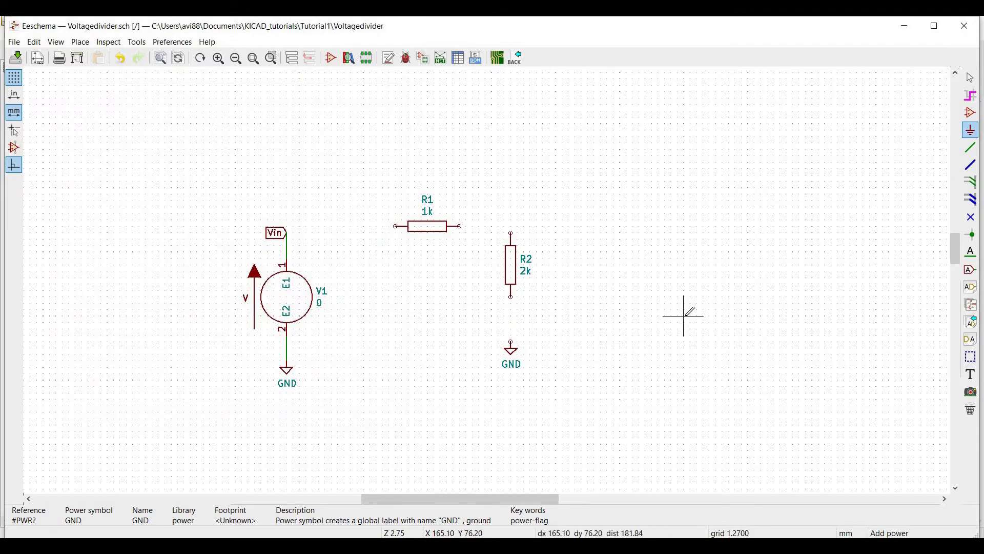
{"action": "key", "text": "Escape"}
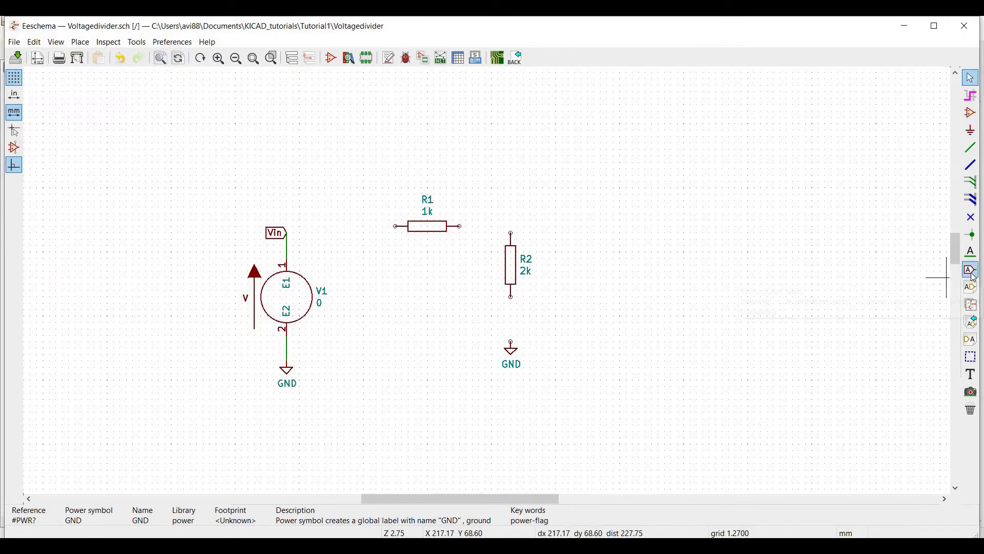
Step: Place a second Vin global label, Left orientation and Input shape, just left of R1
{"action": "left_click", "coordinate": [972, 274]}
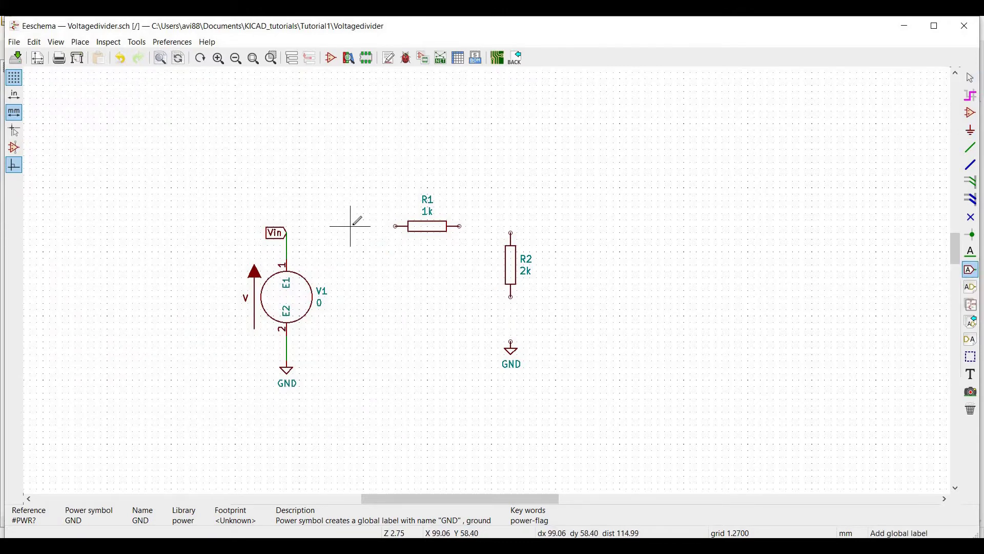
{"action": "left_click", "coordinate": [451, 231]}
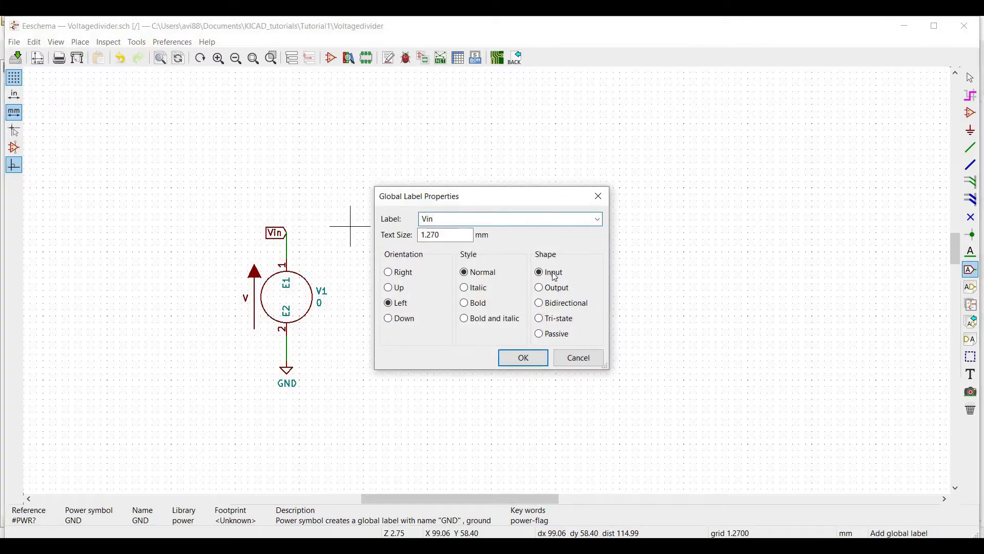
{"action": "left_click", "coordinate": [527, 357]}
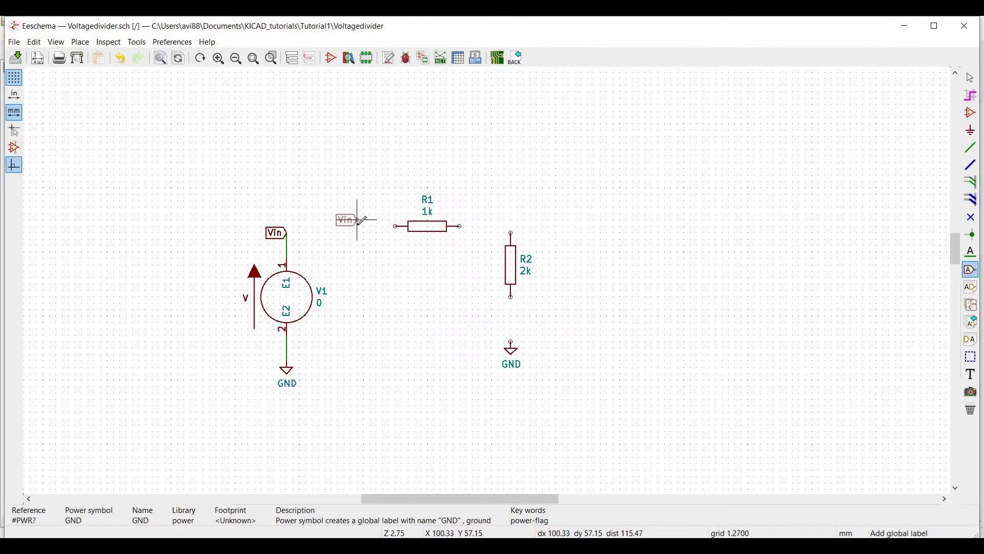
{"action": "left_click", "coordinate": [357, 226]}
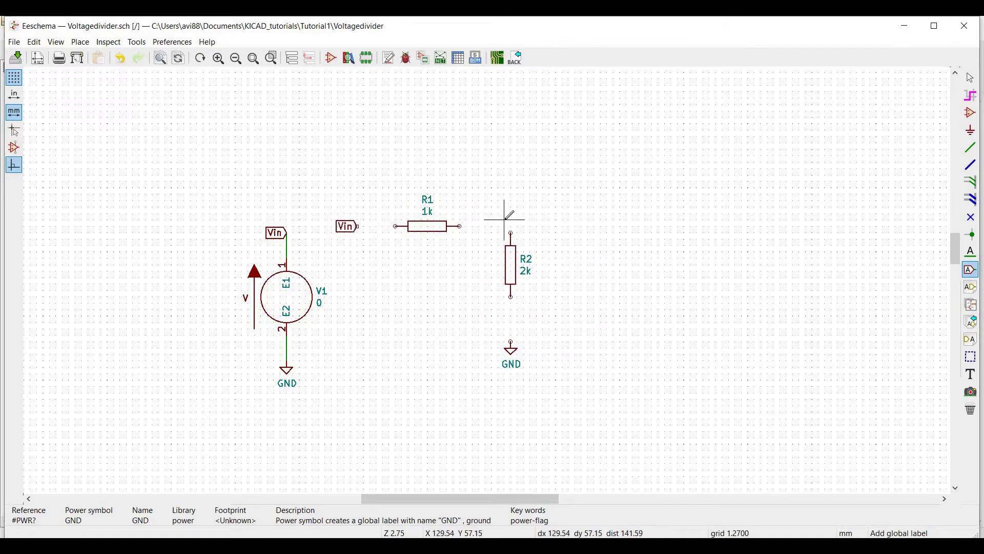
Step: Wire the Vin label to R1, R1's right pin to R2's top, and R2's bottom to GND
{"action": "key", "text": "Escape"}
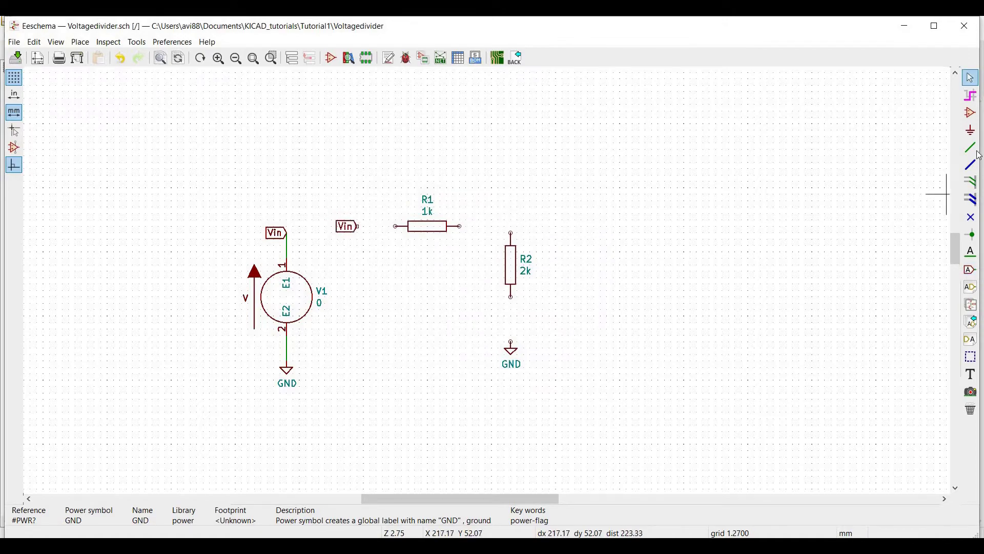
{"action": "left_click", "coordinate": [977, 154]}
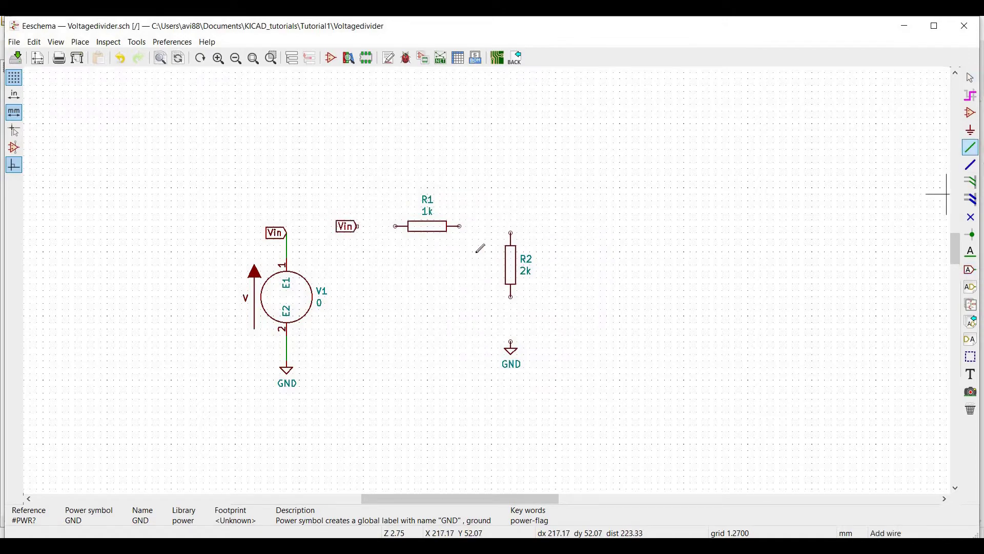
{"action": "left_click", "coordinate": [358, 226]}
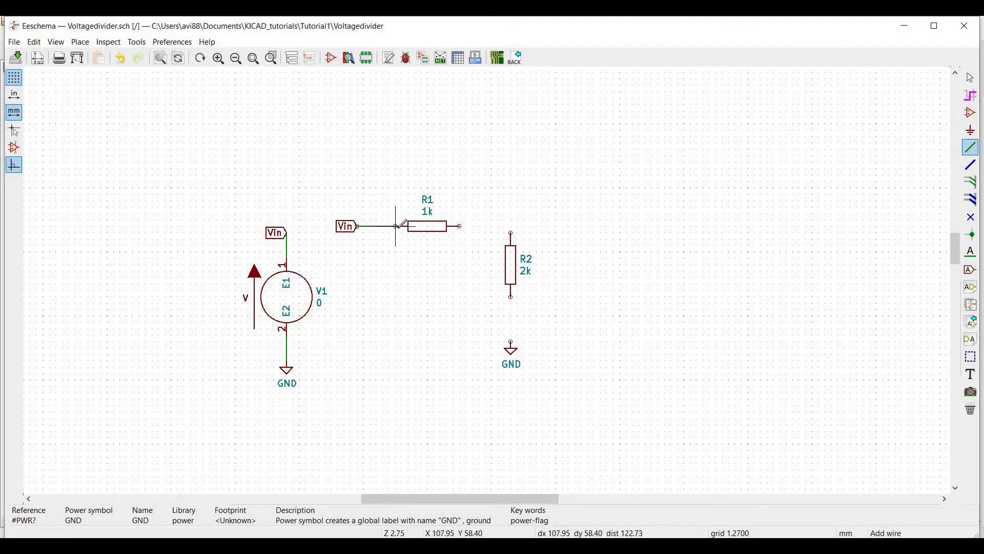
{"action": "left_click", "coordinate": [408, 226]}
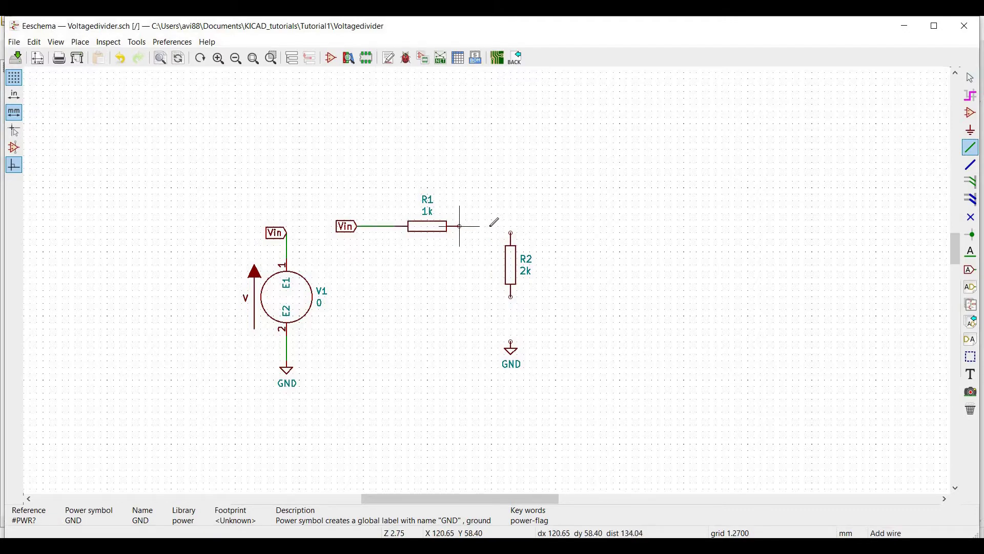
{"action": "left_click", "coordinate": [460, 226]}
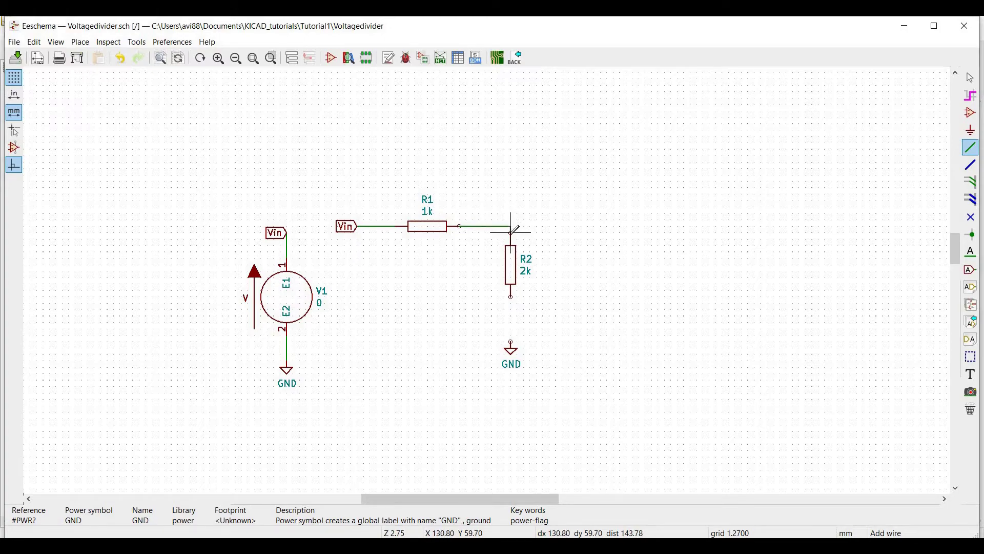
{"action": "left_click", "coordinate": [511, 233]}
{"action": "left_click", "coordinate": [511, 297]}
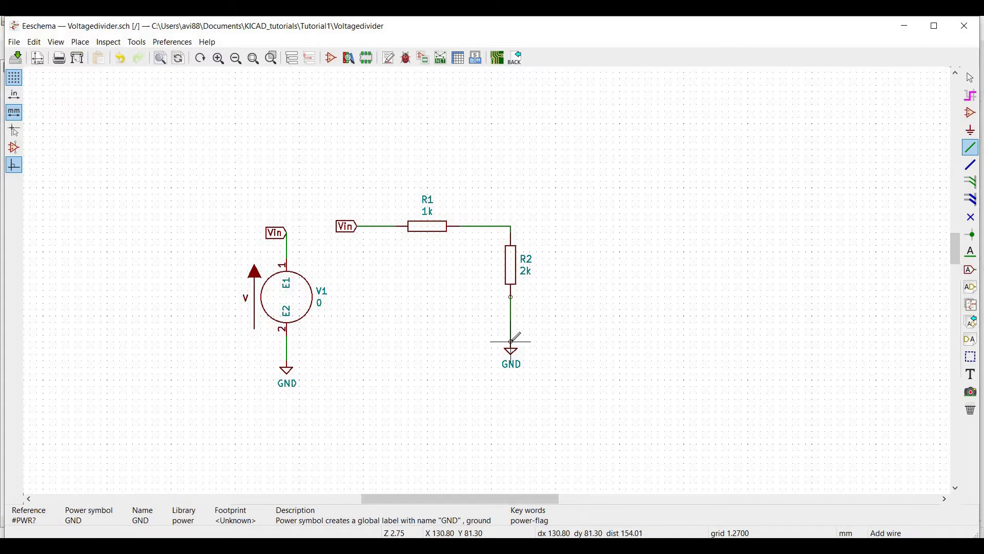
{"action": "left_click", "coordinate": [511, 341]}
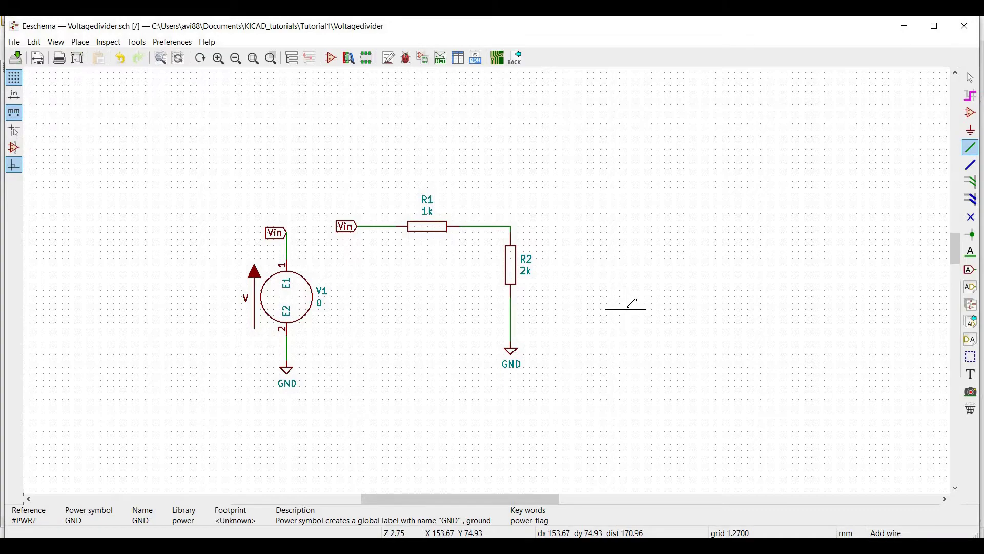
{"action": "key", "text": "Escape"}
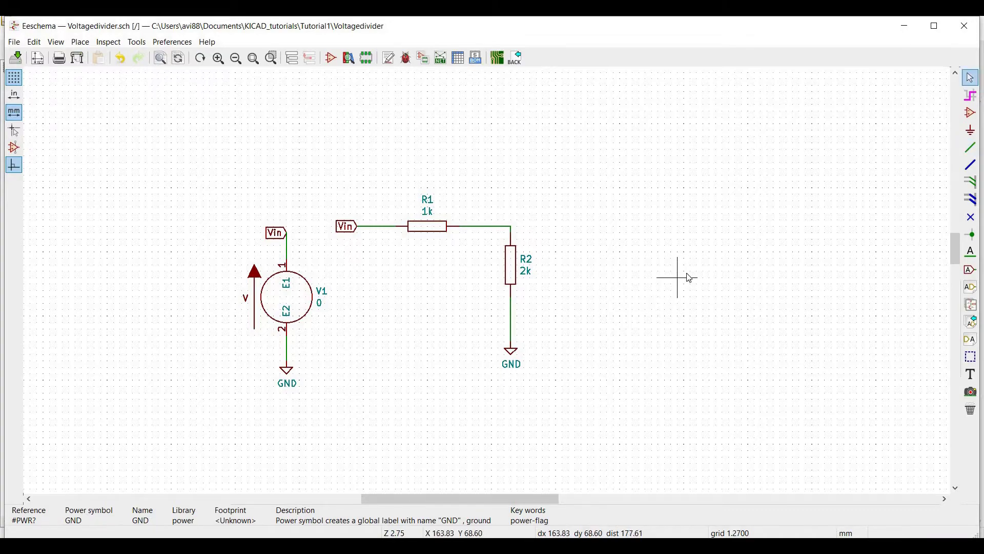
Step: Place a net label named Vout on the wire at the R1–R2 junction
{"action": "left_click", "coordinate": [977, 256]}
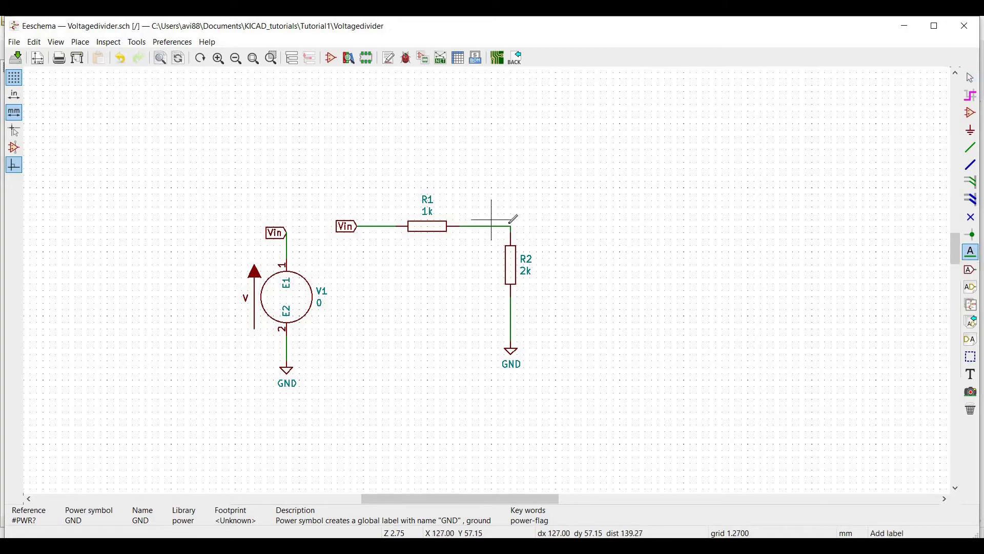
{"action": "left_click", "coordinate": [511, 225]}
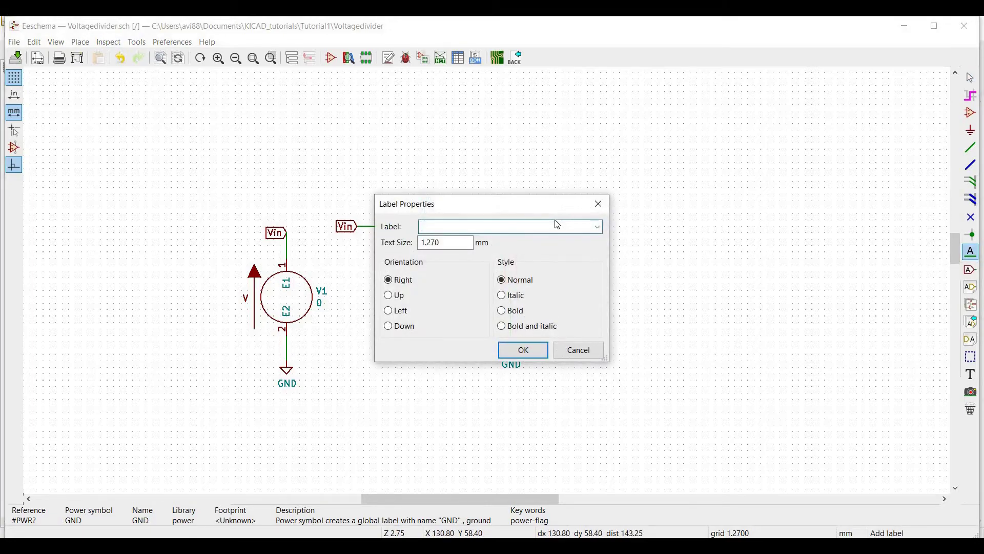
{"action": "left_click", "coordinate": [521, 349]}
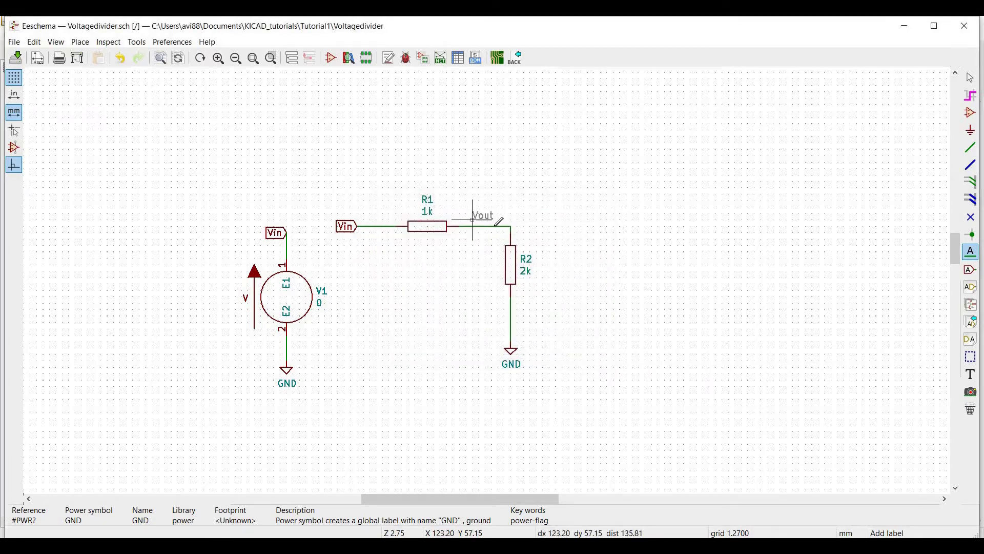
{"action": "left_click", "coordinate": [511, 225]}
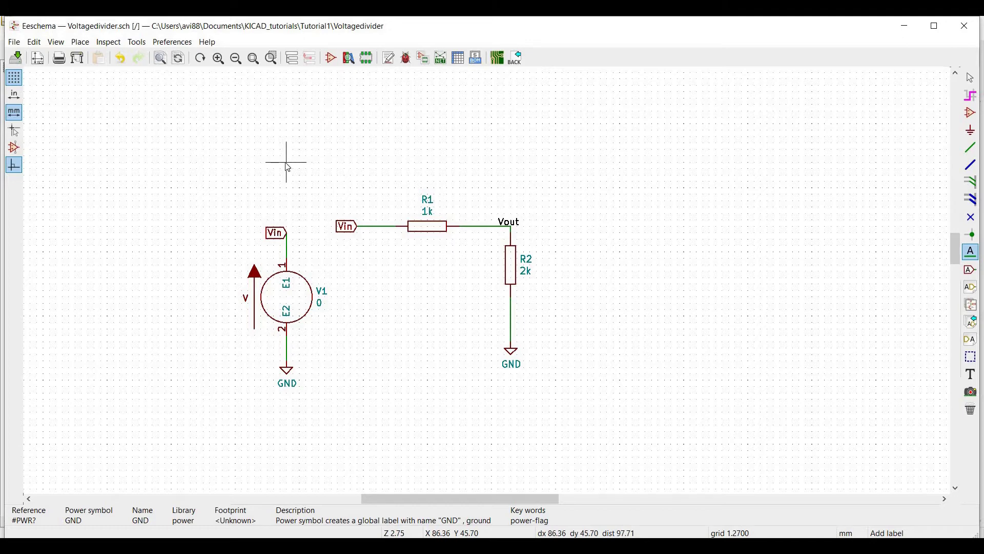
Step: Place the text directive '.dc V1 0 1 1m' above R1
{"action": "key", "text": "Escape"}
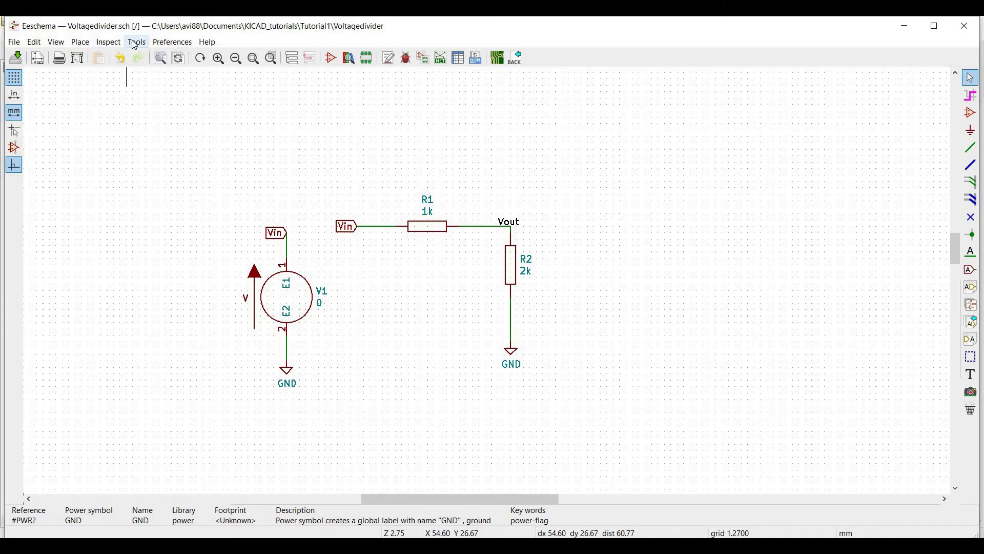
{"action": "left_click", "coordinate": [88, 44]}
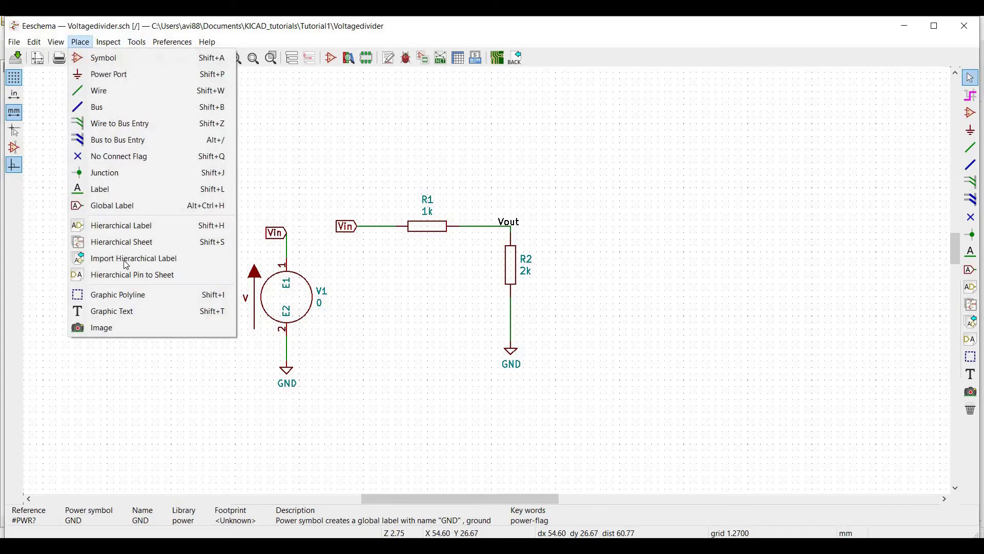
{"action": "left_click", "coordinate": [154, 309]}
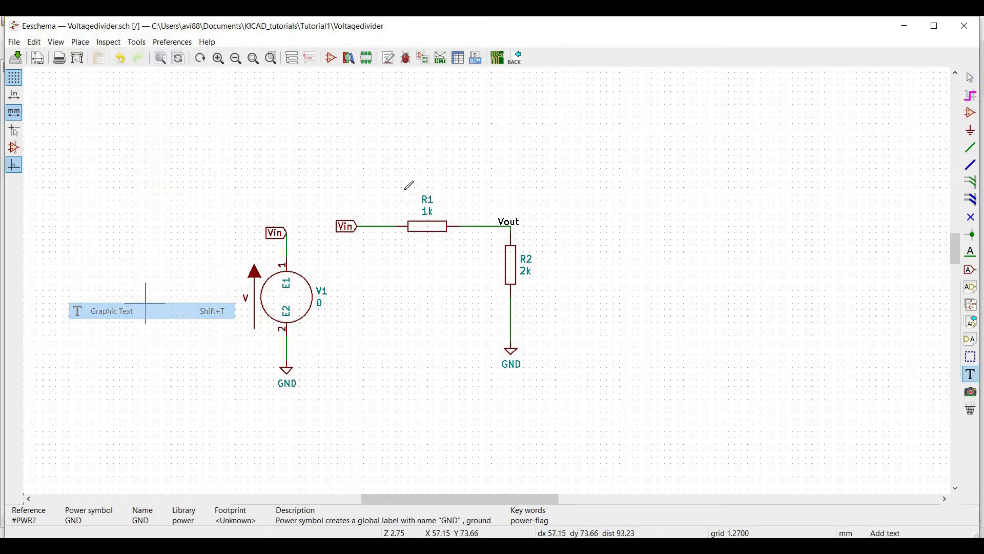
{"action": "left_click", "coordinate": [370, 149]}
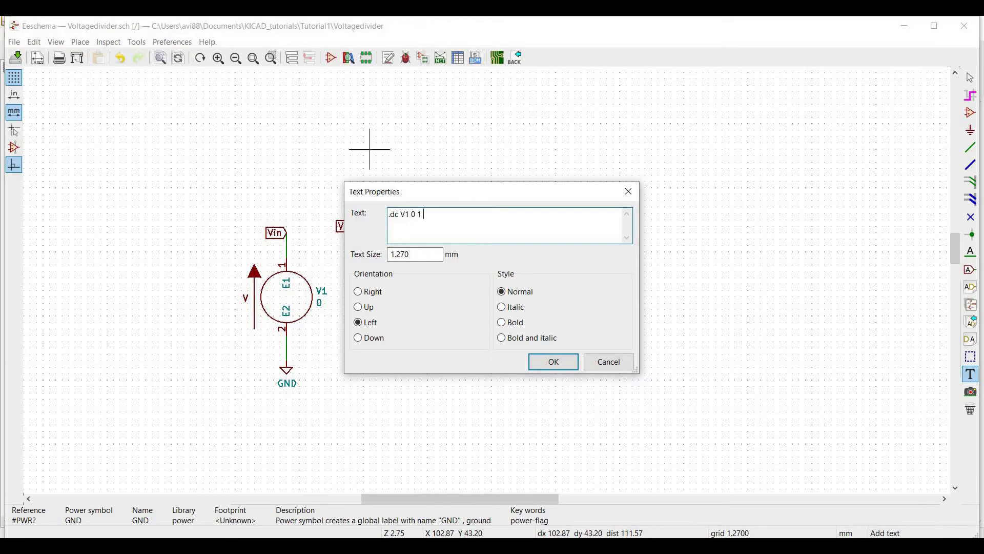
{"action": "left_click", "coordinate": [555, 364]}
{"action": "left_click", "coordinate": [342, 199]}
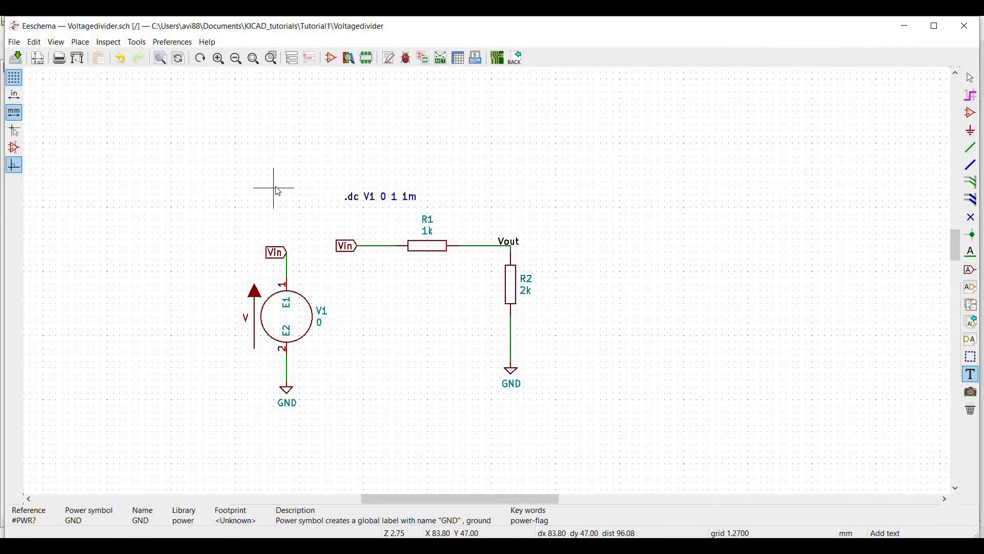
{"action": "key", "text": "Escape"}
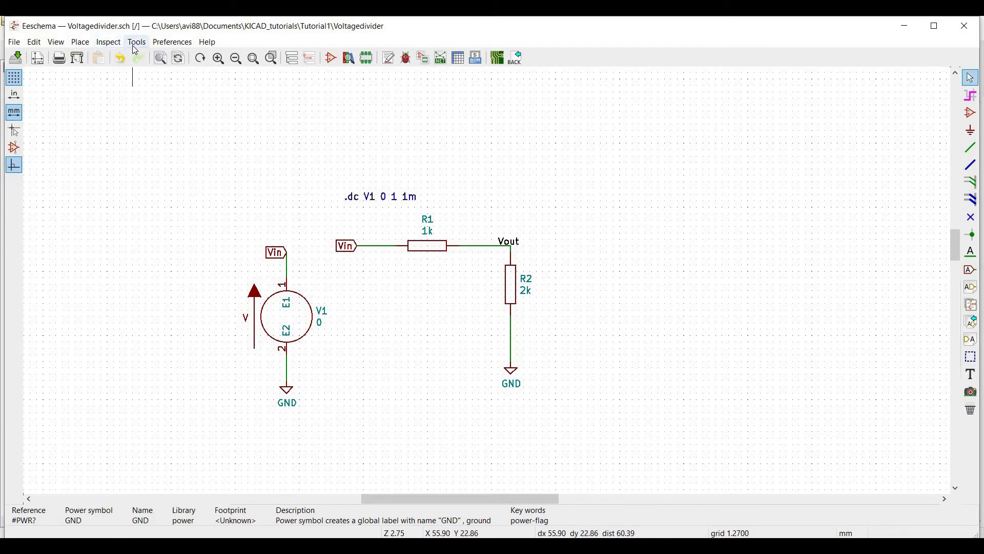
Step: Launch the Spice Simulator from Tools and run the DC sweep simulation
{"action": "left_click", "coordinate": [134, 43]}
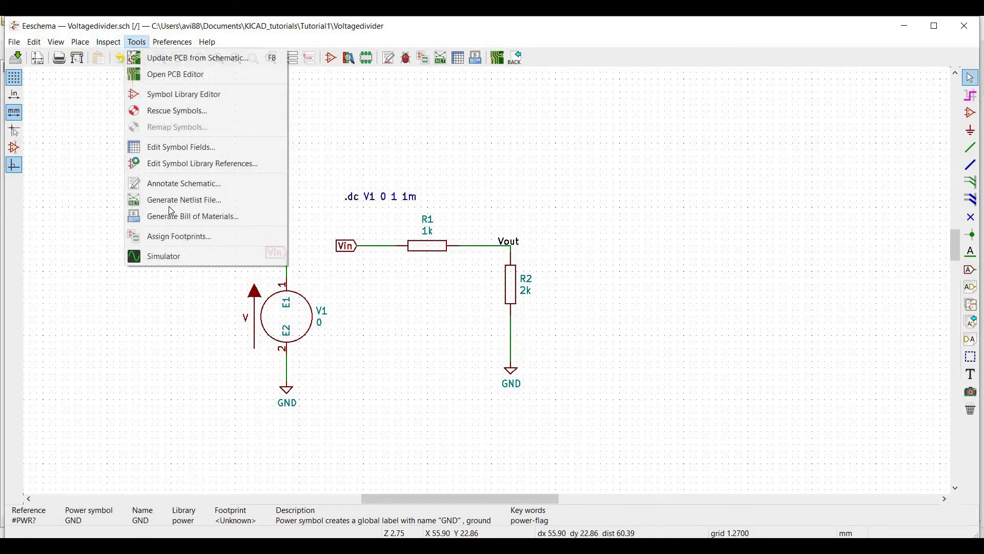
{"action": "left_click", "coordinate": [176, 263]}
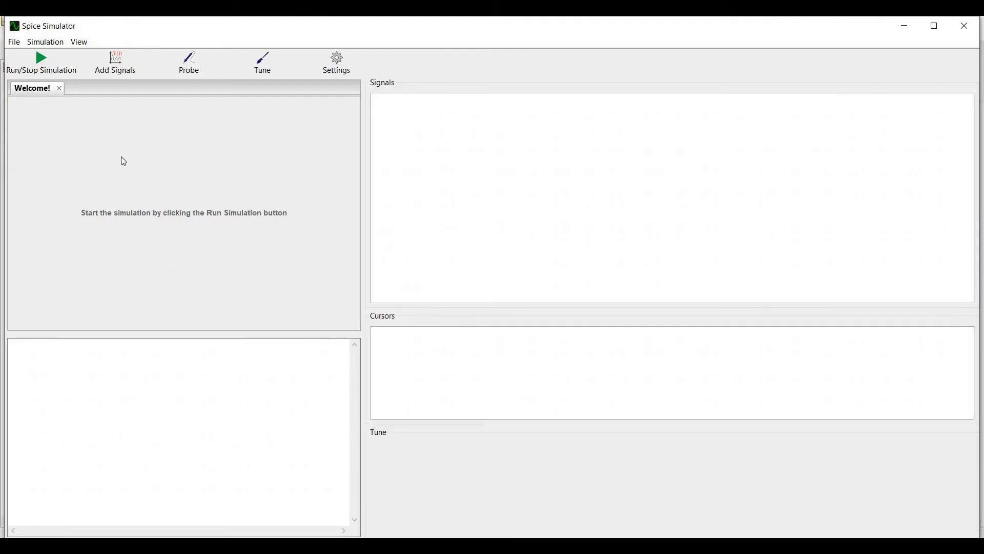
{"action": "left_click", "coordinate": [39, 59]}
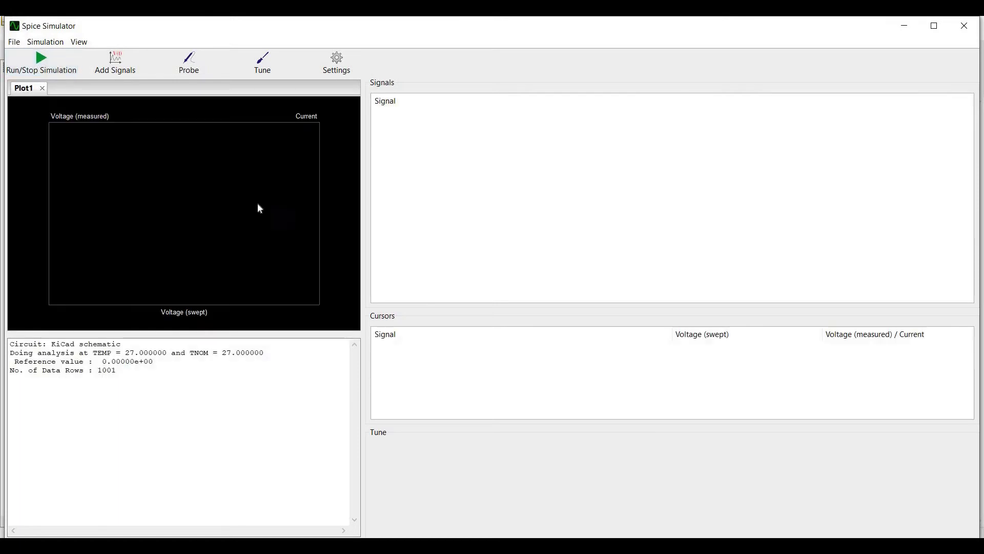
Step: Probe the Vout wire to plot V(/Vout) alongside V(Vin), then close the simulator
{"action": "left_click", "coordinate": [215, 69]}
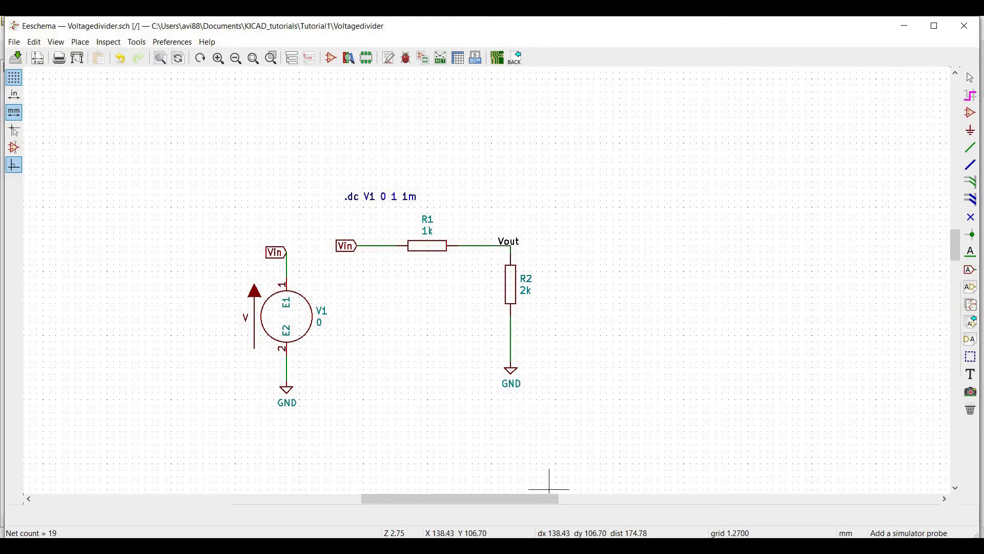
{"action": "mouse_move", "coordinate": [593, 510]}
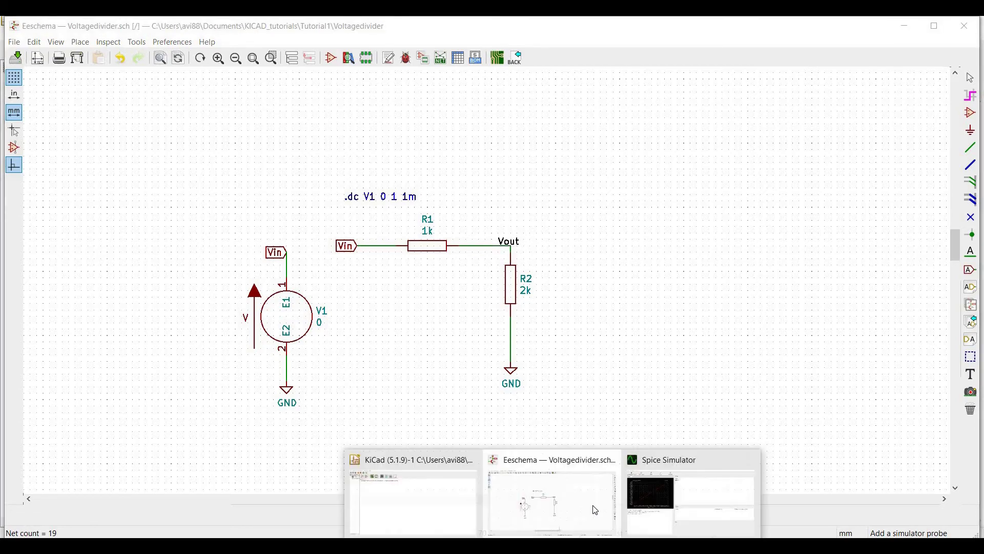
{"action": "left_click", "coordinate": [674, 455]}
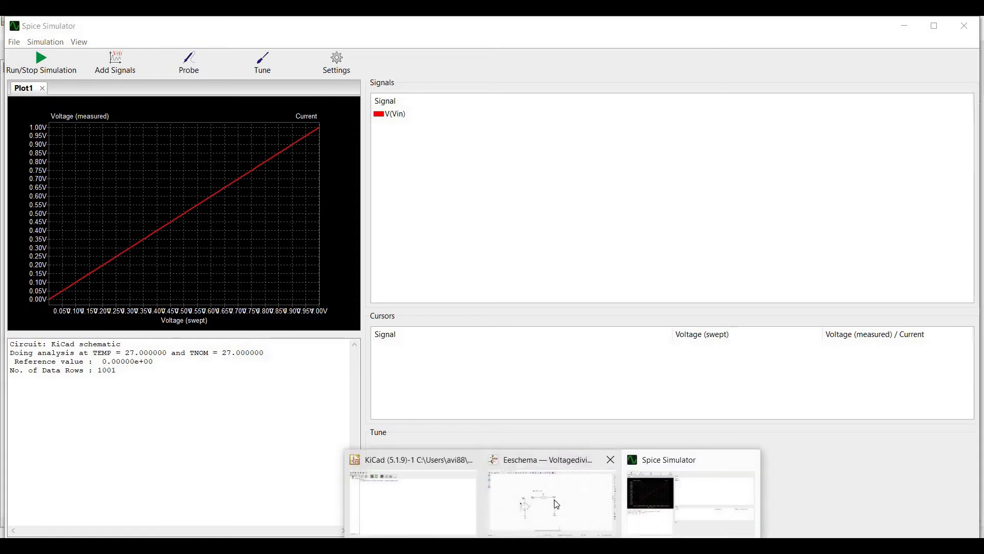
{"action": "left_click", "coordinate": [554, 500]}
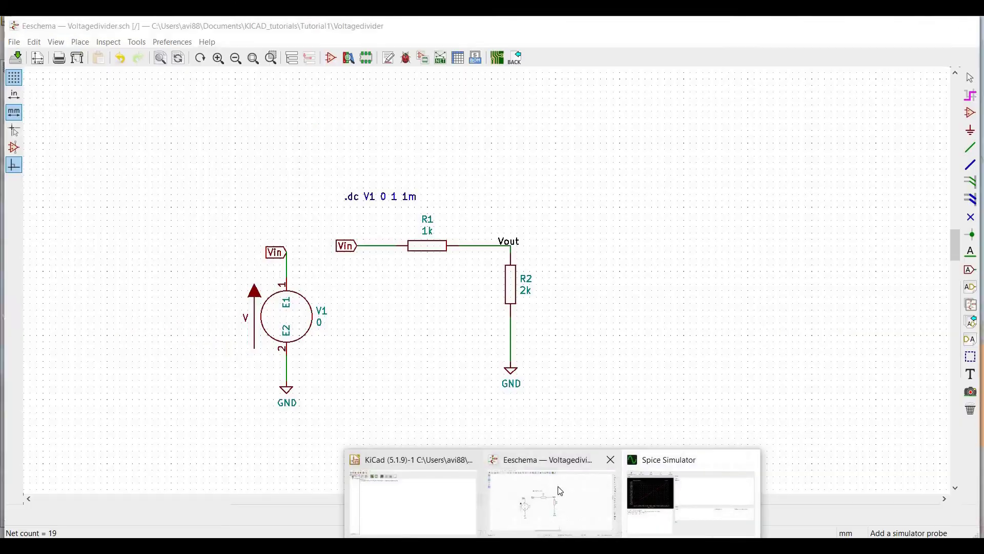
{"action": "left_click", "coordinate": [514, 251]}
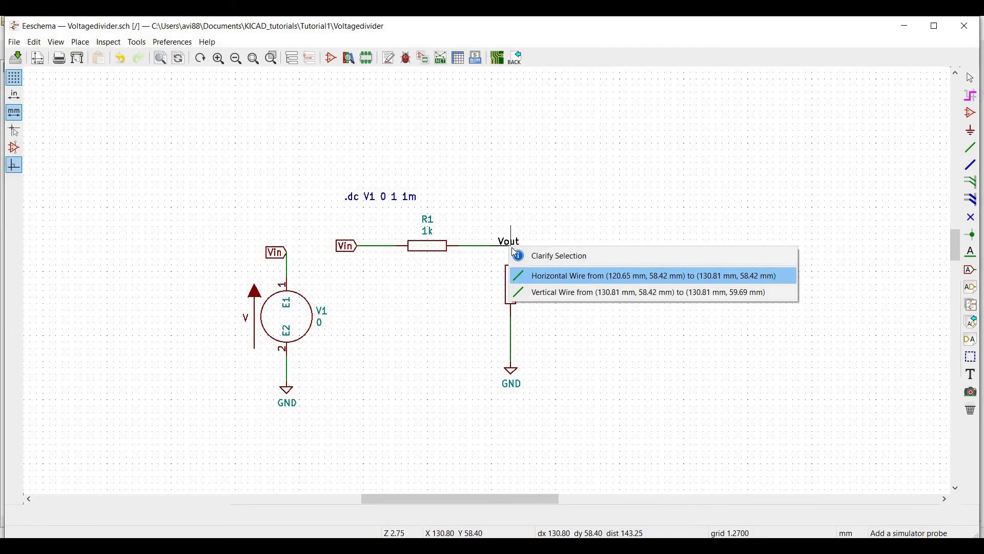
{"action": "left_click", "coordinate": [527, 275]}
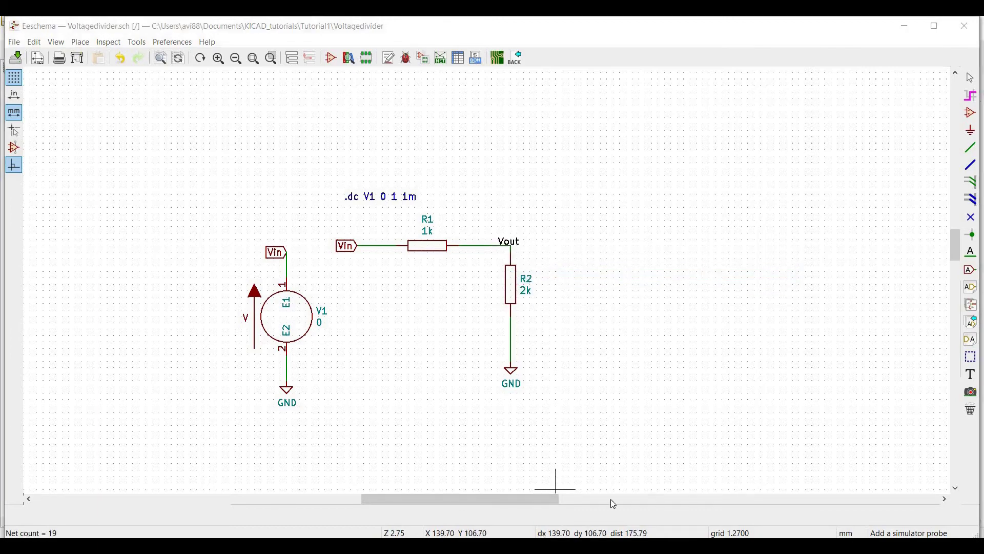
{"action": "mouse_move", "coordinate": [610, 499]}
{"action": "left_click", "coordinate": [336, 152]}
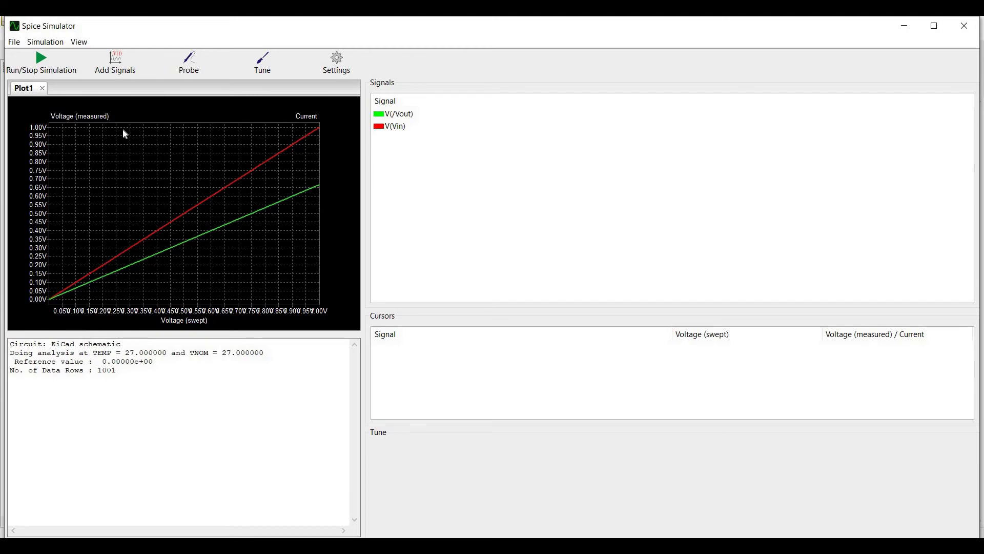
{"action": "left_click", "coordinate": [968, 35]}
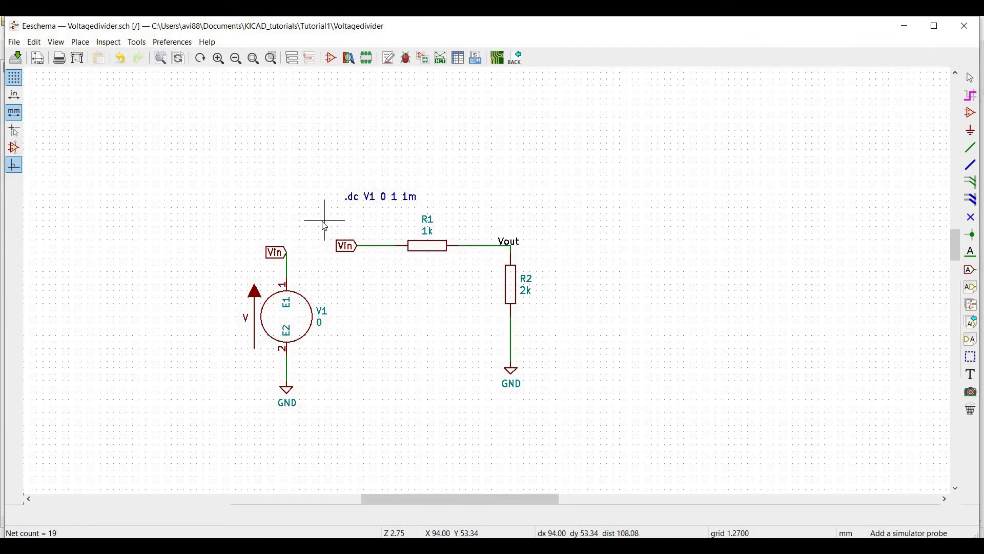
Step: Change the .dc V1 0 1 1m directive text to '.tran 1u 1m'
{"action": "key", "text": "Escape"}
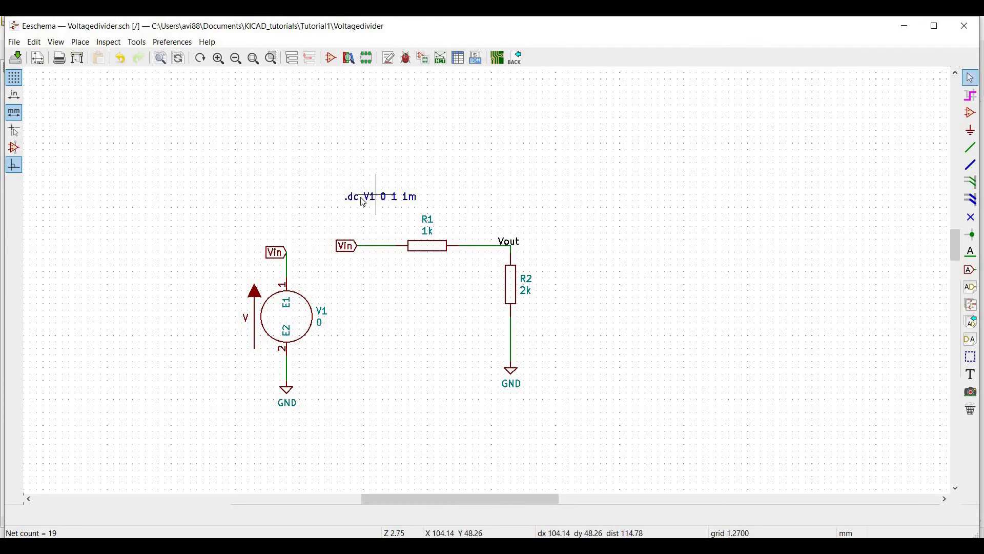
{"action": "double_click", "coordinate": [363, 202]}
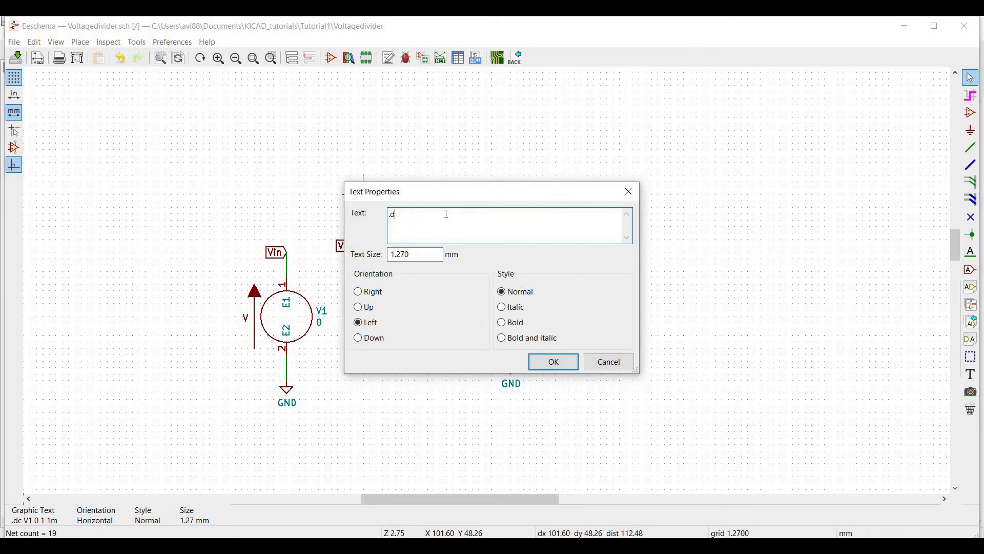
{"action": "type", "text": ".tran 1u 1m"}
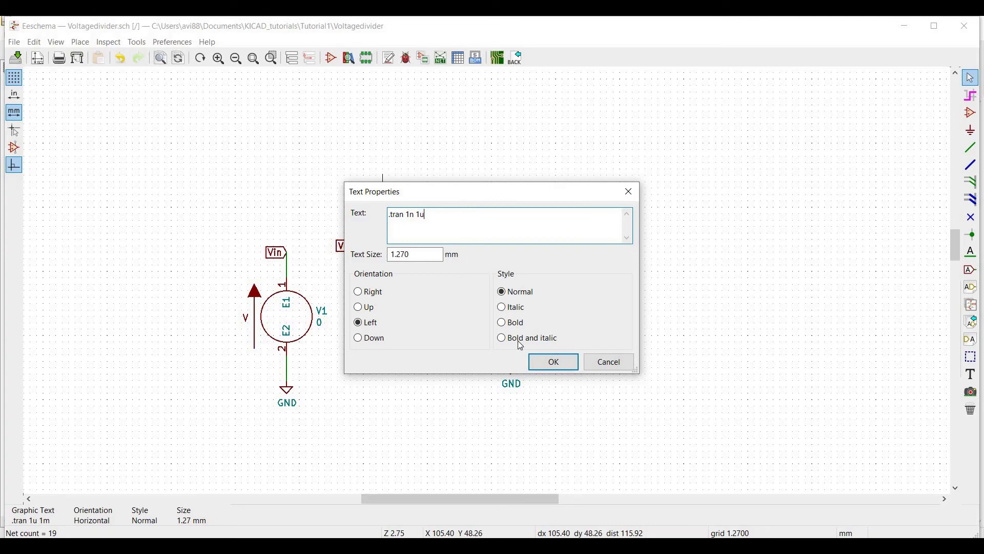
{"action": "left_click", "coordinate": [556, 363]}
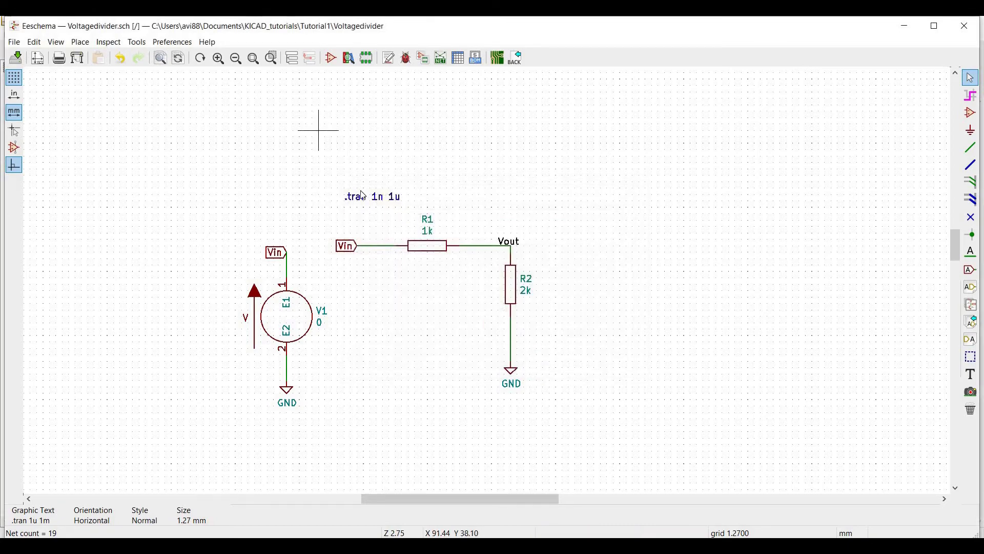
Step: Give V1 a sinusoidal Spice model: offset 0, amplitude 1, frequency 1meg, DC value 1
{"action": "double_click", "coordinate": [250, 316]}
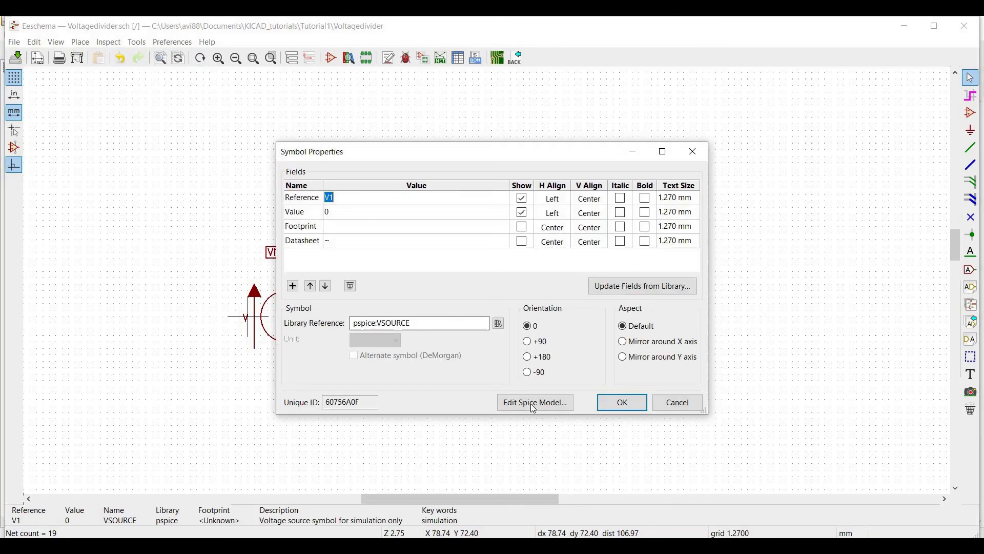
{"action": "left_click", "coordinate": [533, 403]}
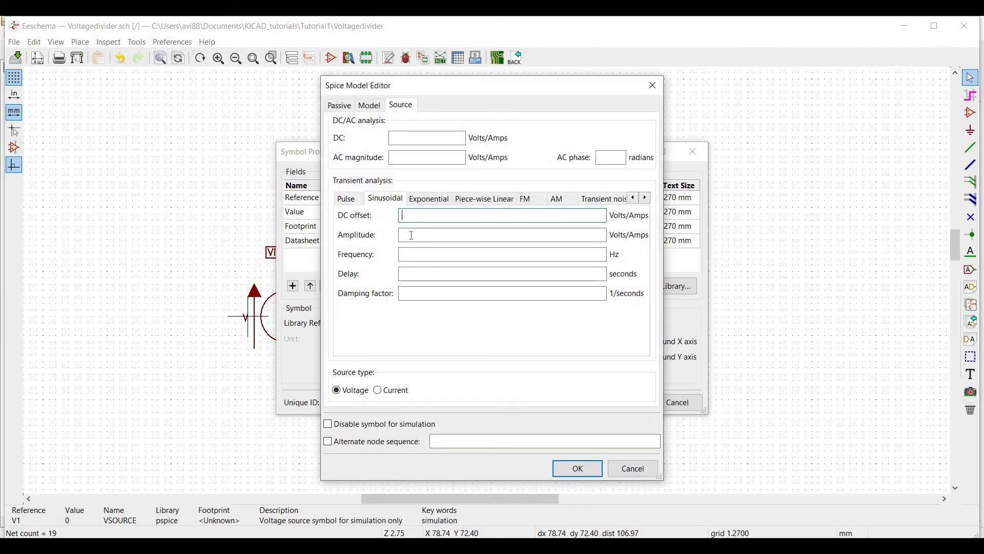
{"action": "type", "text": "0"}
{"action": "left_click", "coordinate": [412, 236]}
{"action": "type", "text": "1"}
{"action": "left_click", "coordinate": [408, 255]}
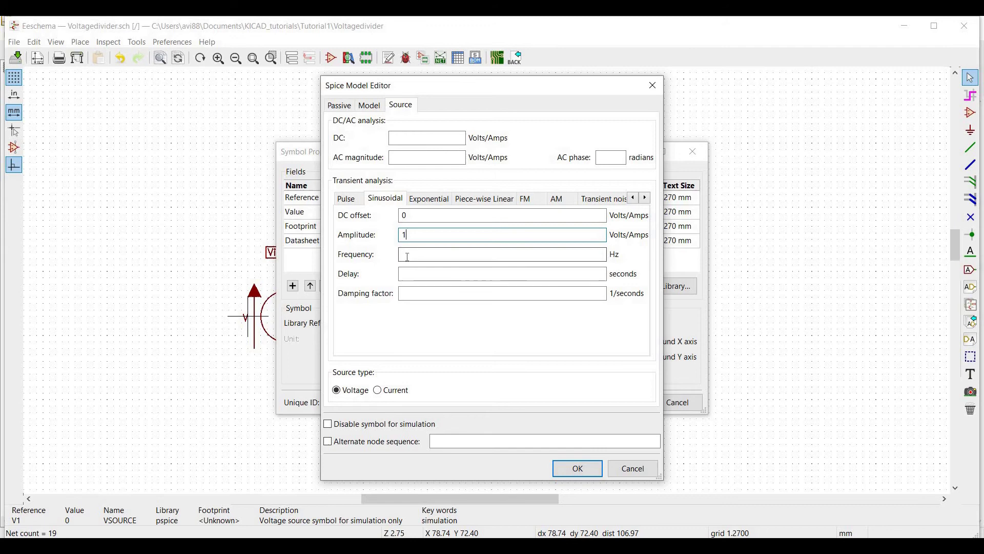
{"action": "type", "text": "1meg"}
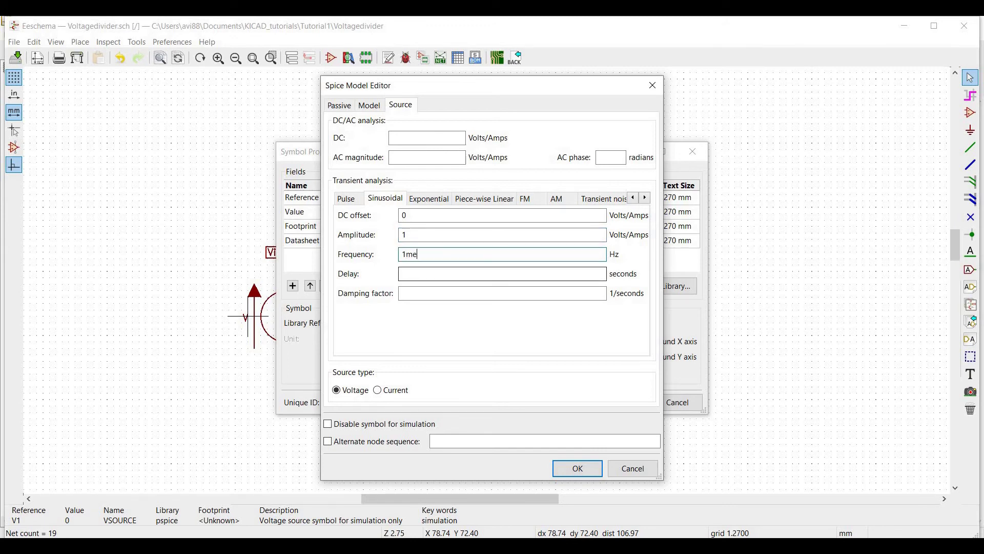
{"action": "left_click", "coordinate": [402, 138]}
{"action": "type", "text": "1"}
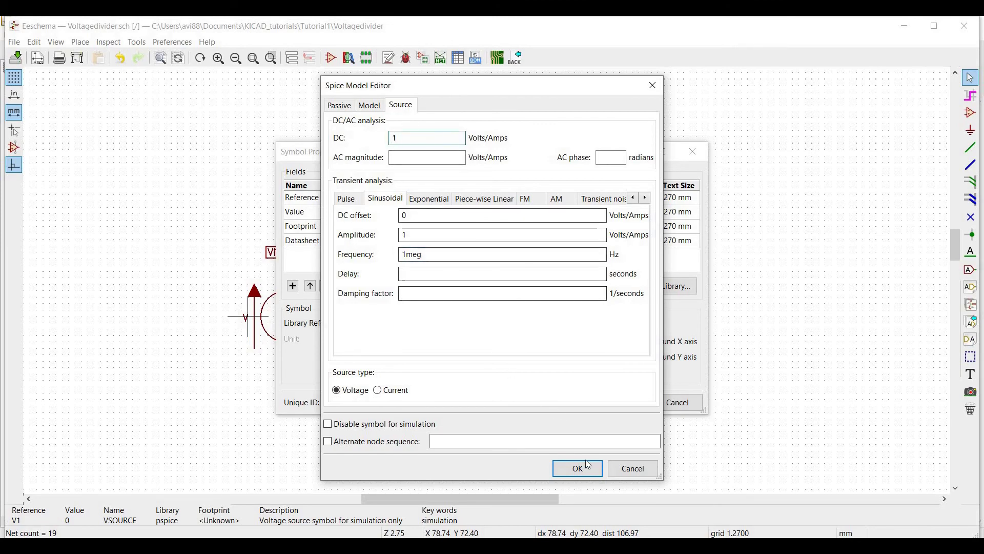
{"action": "key", "text": "Return"}
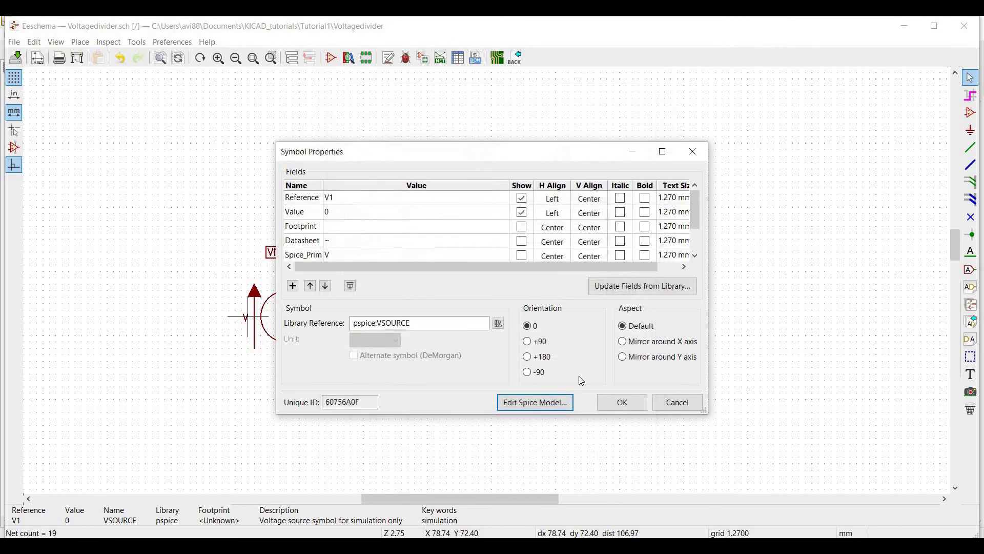
{"action": "left_click", "coordinate": [622, 403]}
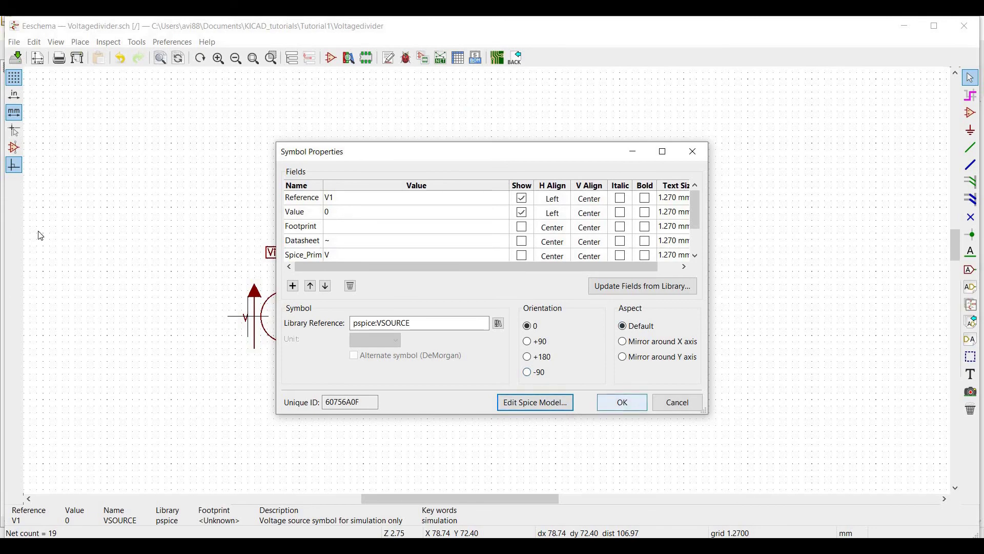
Step: Open the Spice Simulator and run the transient simulation
{"action": "left_click", "coordinate": [136, 42]}
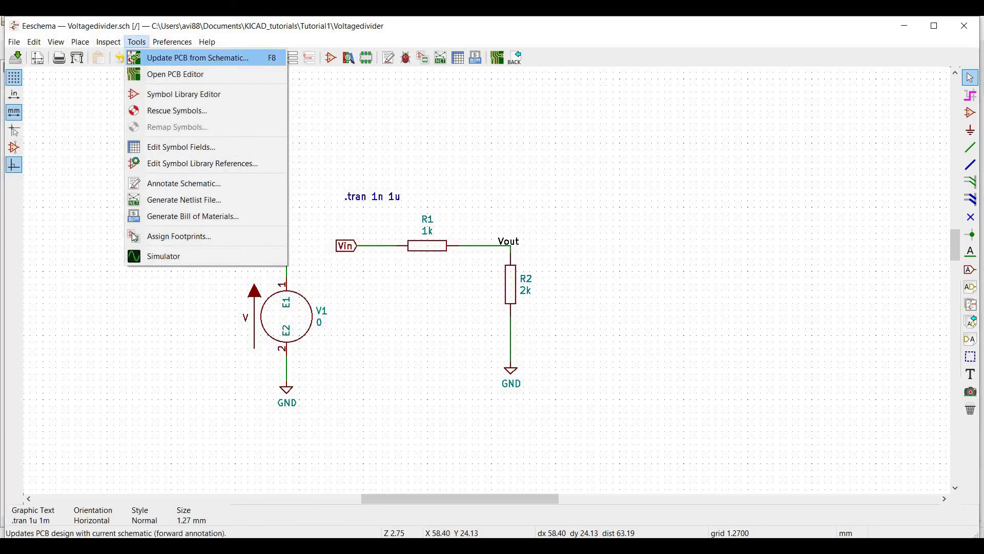
{"action": "left_click", "coordinate": [156, 255]}
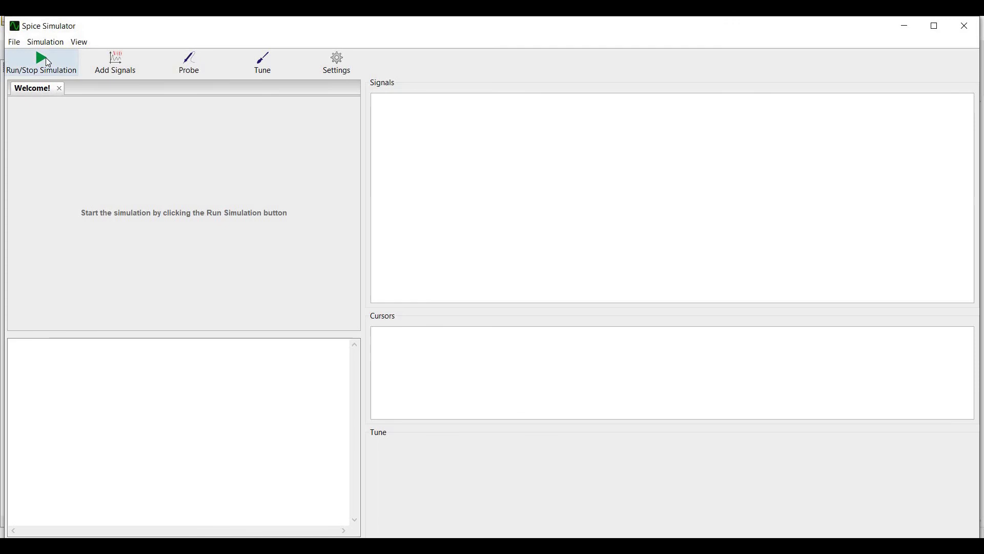
{"action": "left_click", "coordinate": [45, 58]}
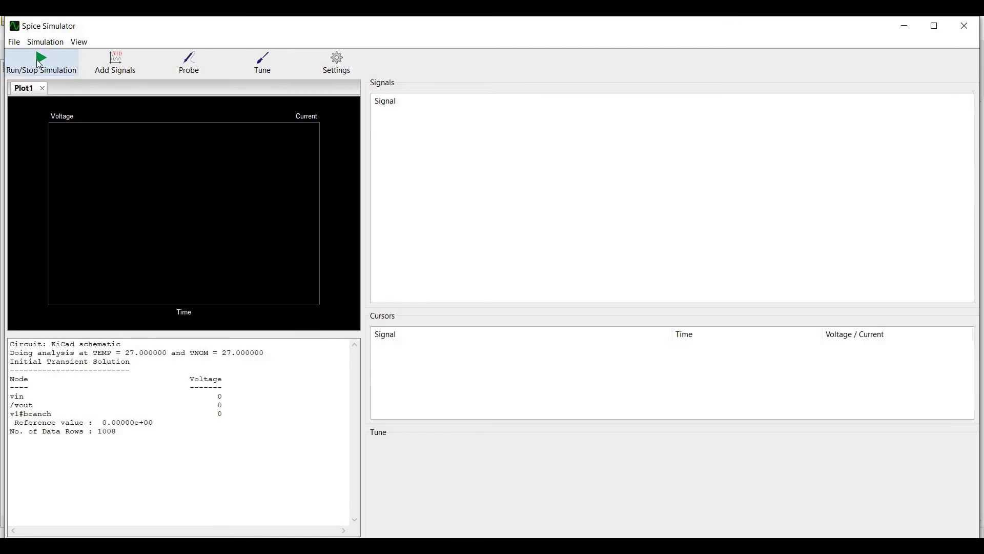
Step: Add the V(Vin) and V(/Vout) signals to the transient plot
{"action": "left_click", "coordinate": [116, 62]}
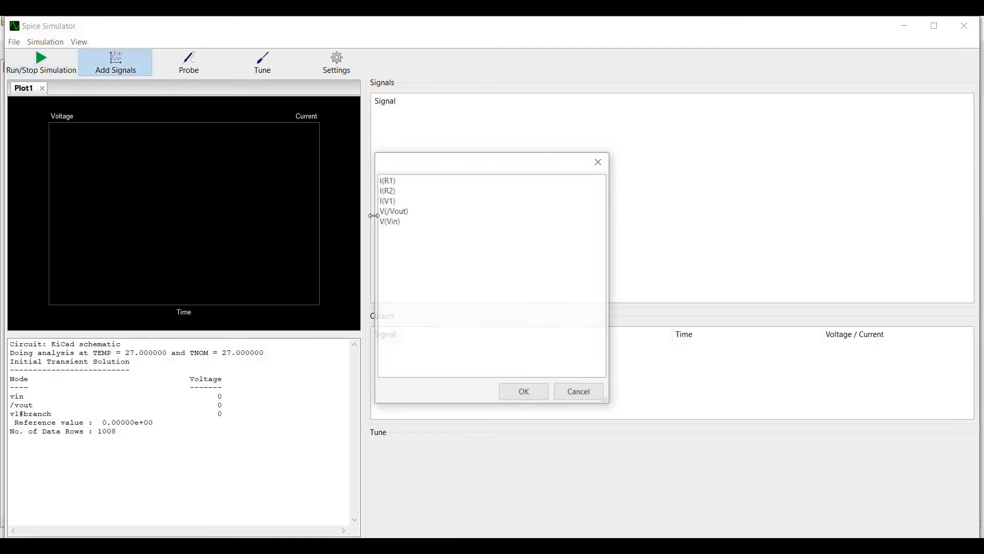
{"action": "left_click", "coordinate": [391, 222]}
{"action": "left_click", "coordinate": [524, 400]}
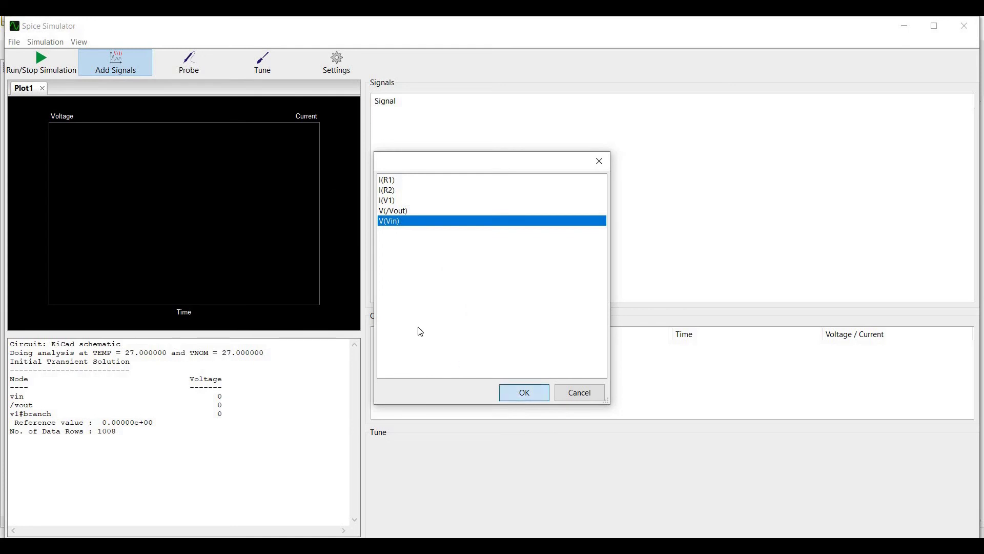
{"action": "left_click", "coordinate": [116, 67]}
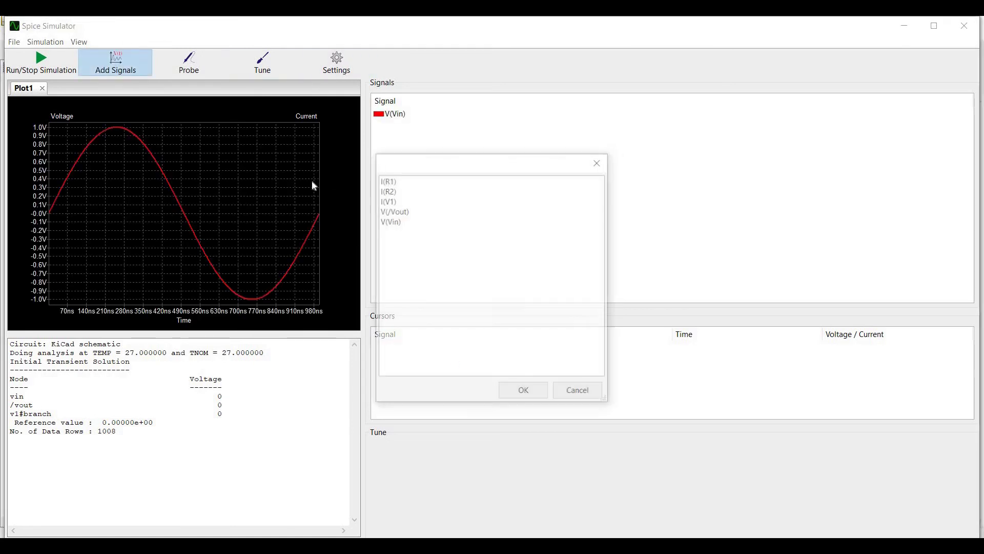
{"action": "left_click", "coordinate": [386, 211]}
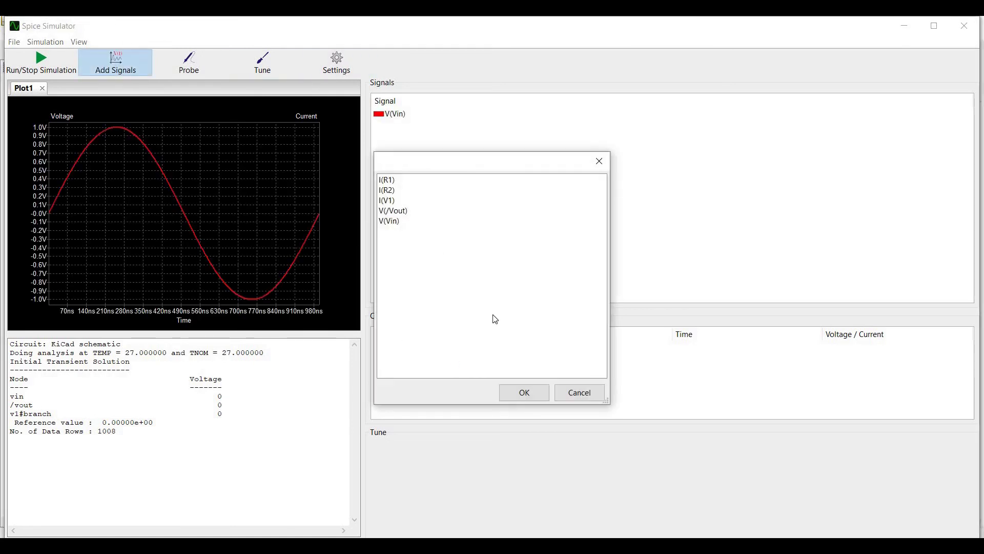
{"action": "left_click", "coordinate": [539, 393]}
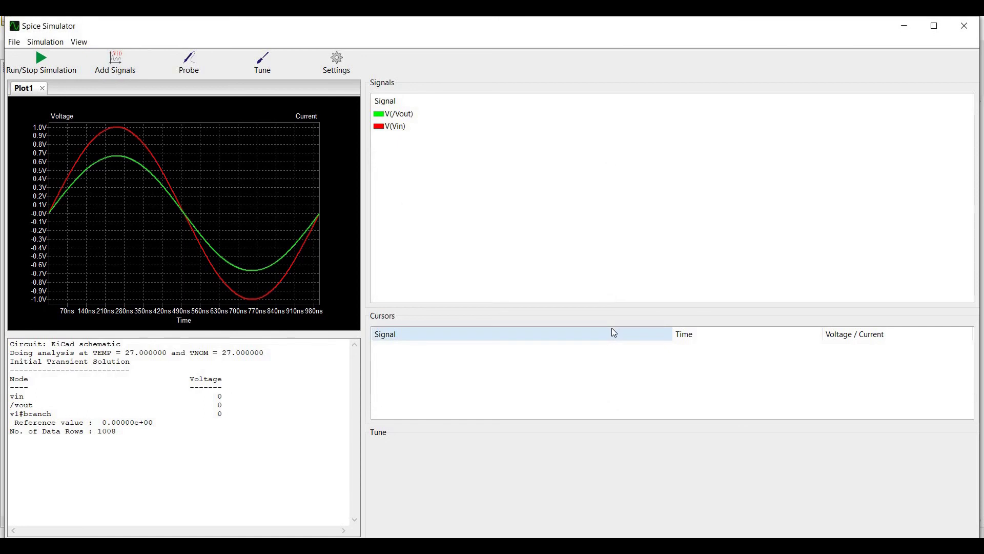